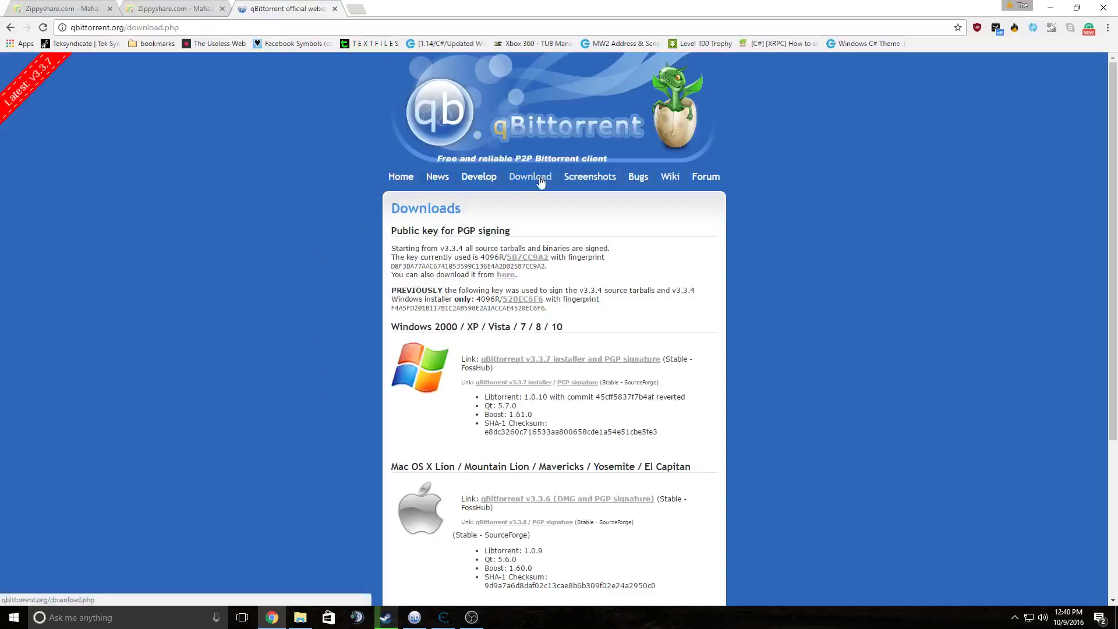
# Check the installed qBittorrent client from the taskbar and minimize it again
pyautogui.click(178, 27)
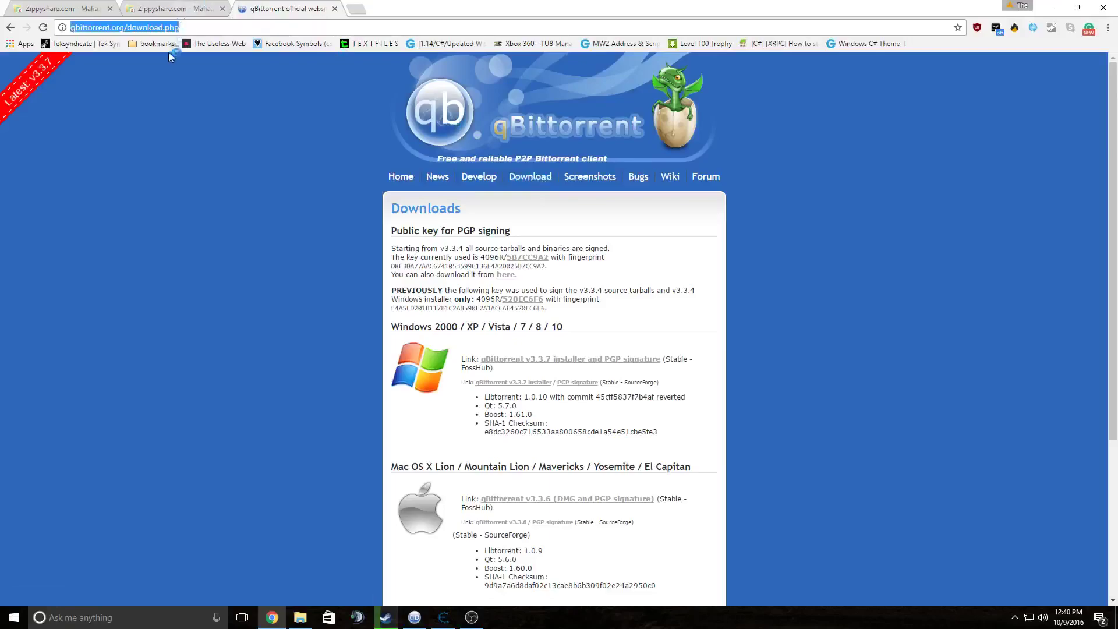
pyautogui.click(231, 243)
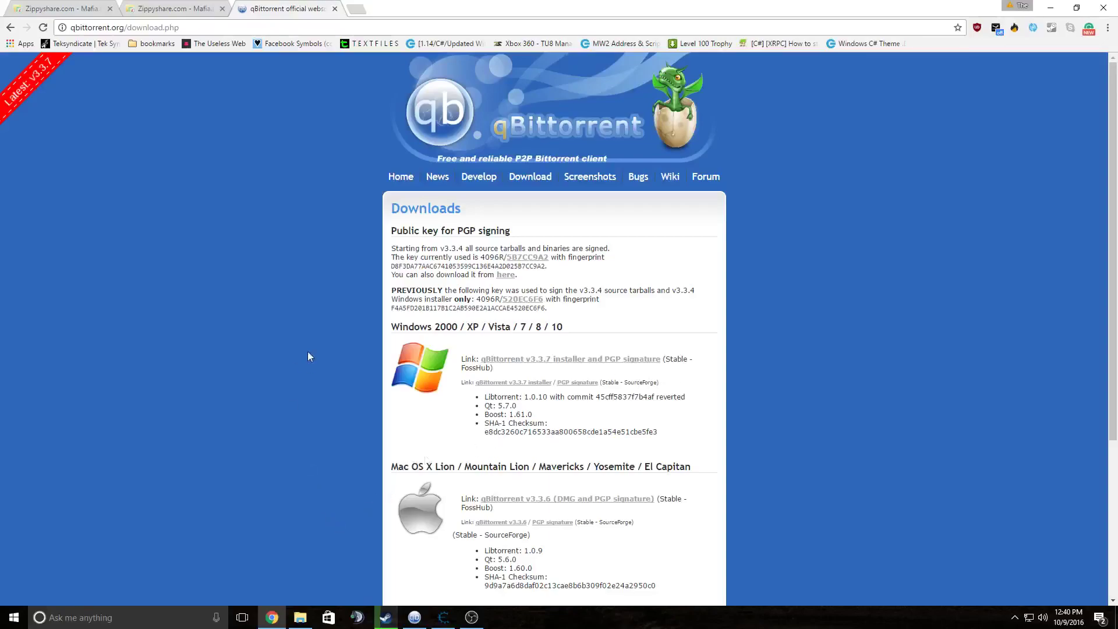
pyautogui.click(415, 618)
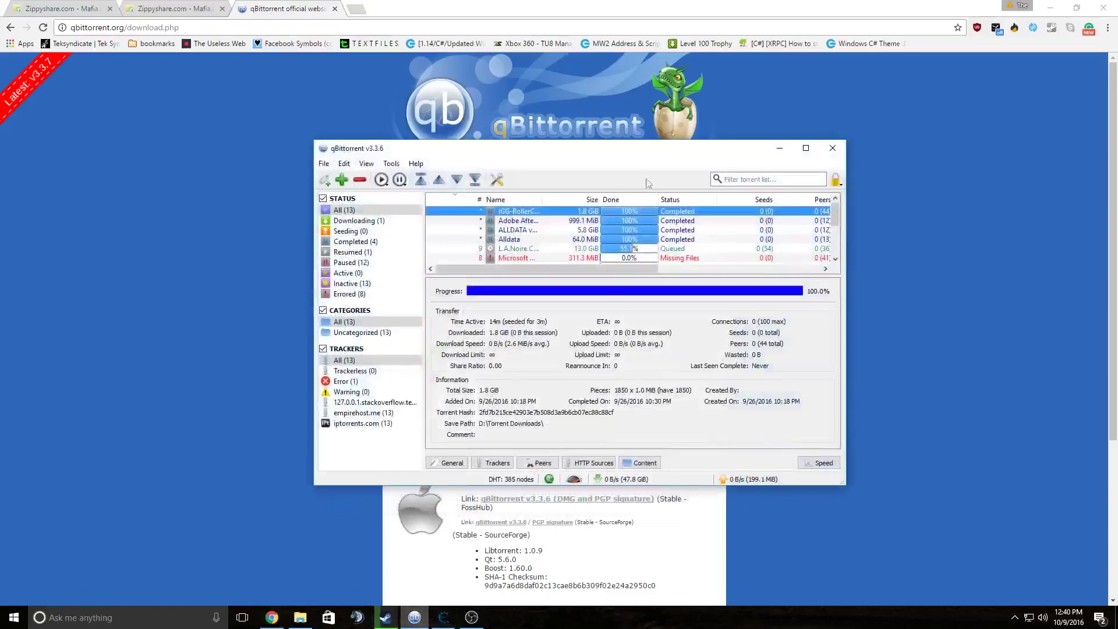
pyautogui.click(781, 149)
# Close the qBittorrent website and go to the Mafia.III-CODEX Zippyshare page
pyautogui.click(333, 10)
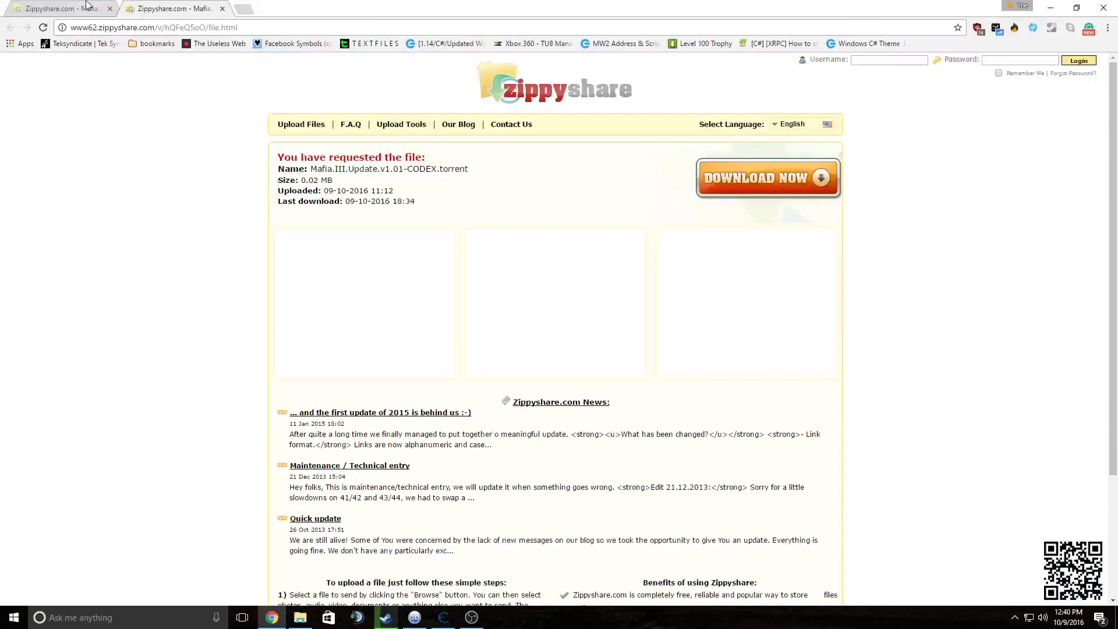
pyautogui.click(87, 7)
pyautogui.click(159, 7)
pyautogui.click(57, 8)
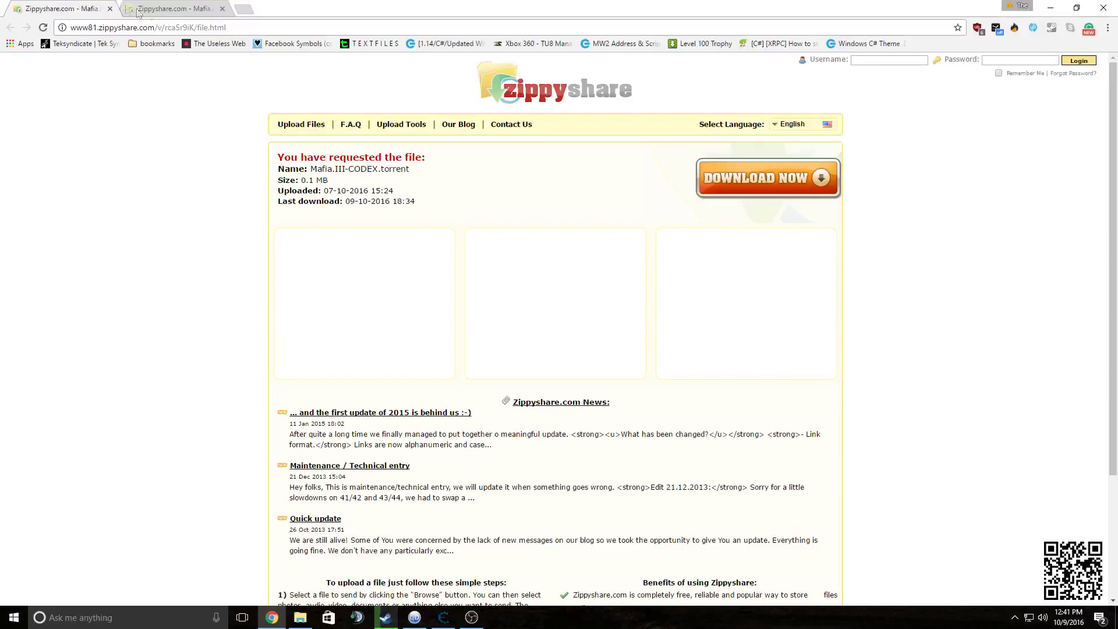
# Download the Mafia.III-CODEX and Mafia III update torrent files, then open the main game torrent
pyautogui.click(716, 164)
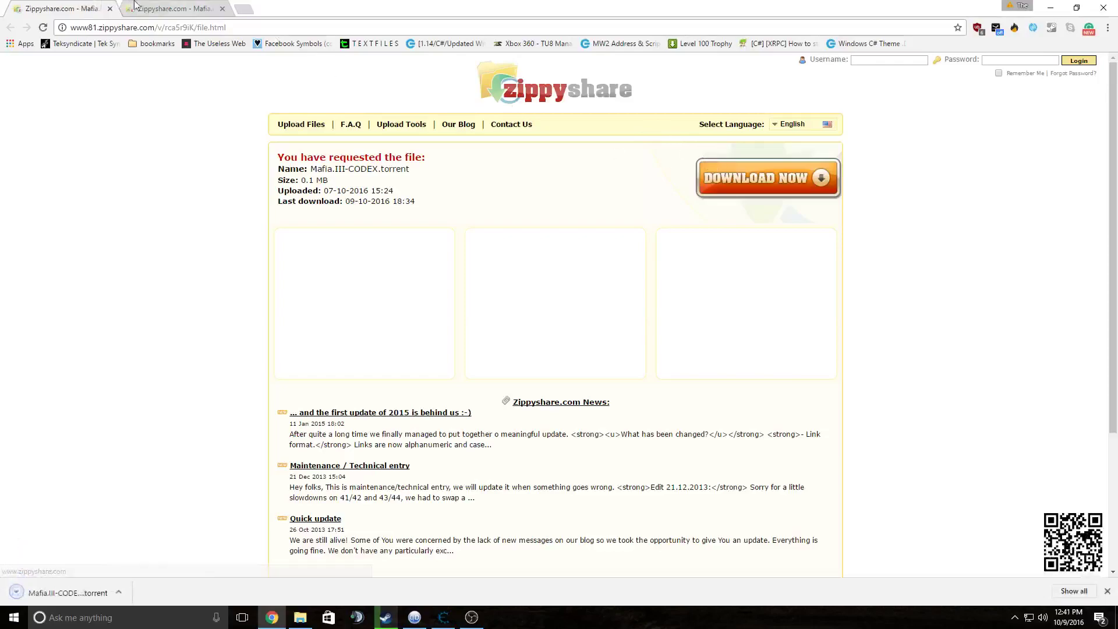
pyautogui.hotkey('ctrl', 'Tab')
pyautogui.click(773, 175)
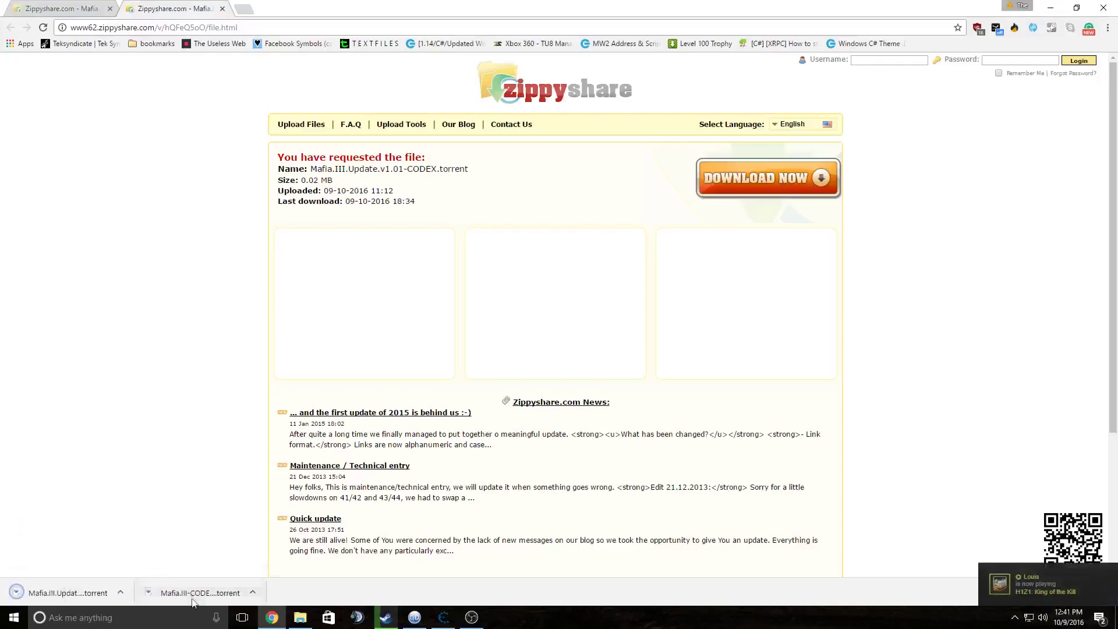
pyautogui.click(188, 592)
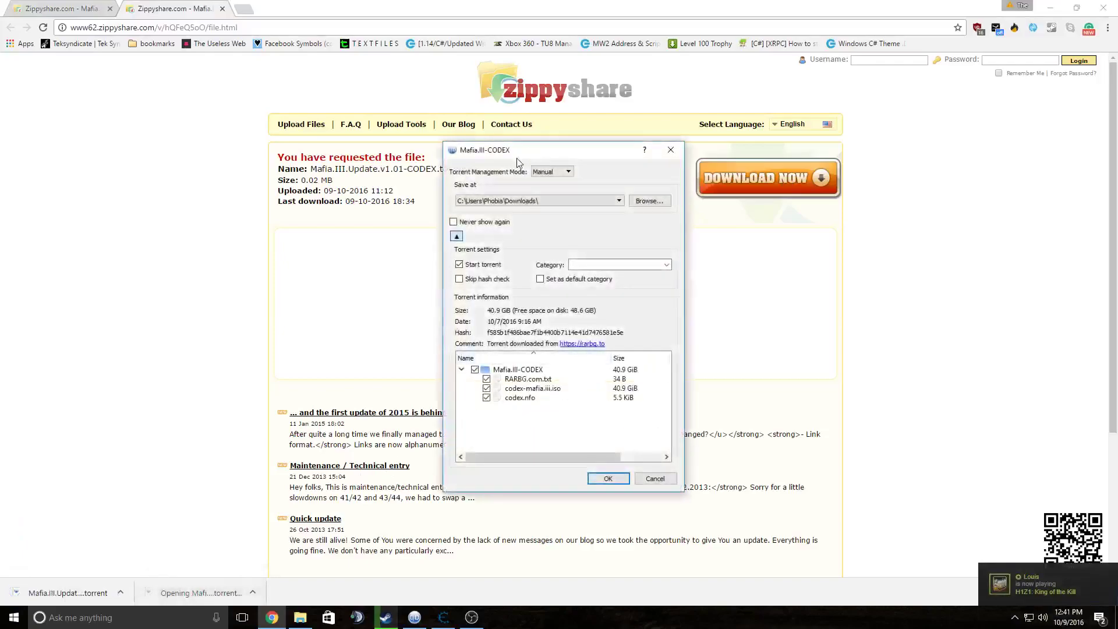
pyautogui.moveTo(518, 155); pyautogui.dragTo(506, 153)
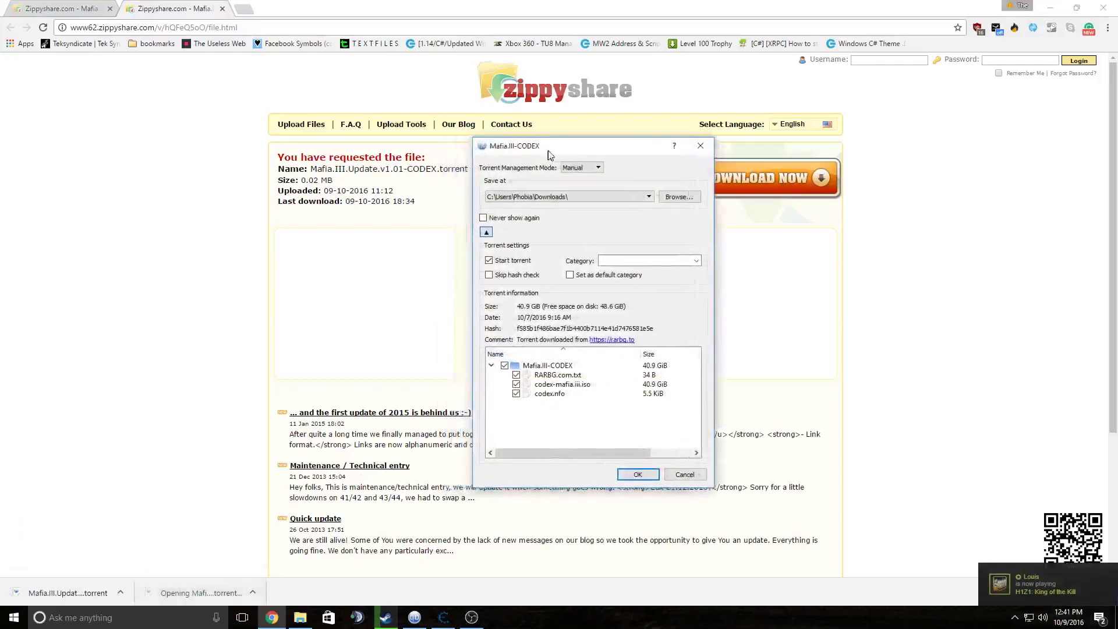
pyautogui.click(531, 194)
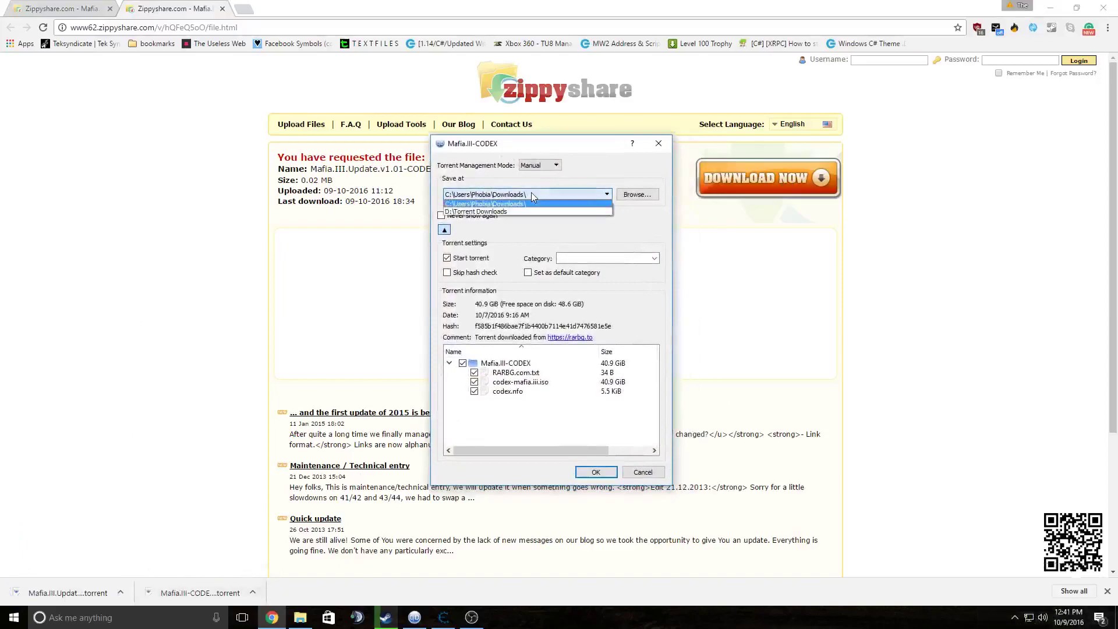
pyautogui.click(516, 212)
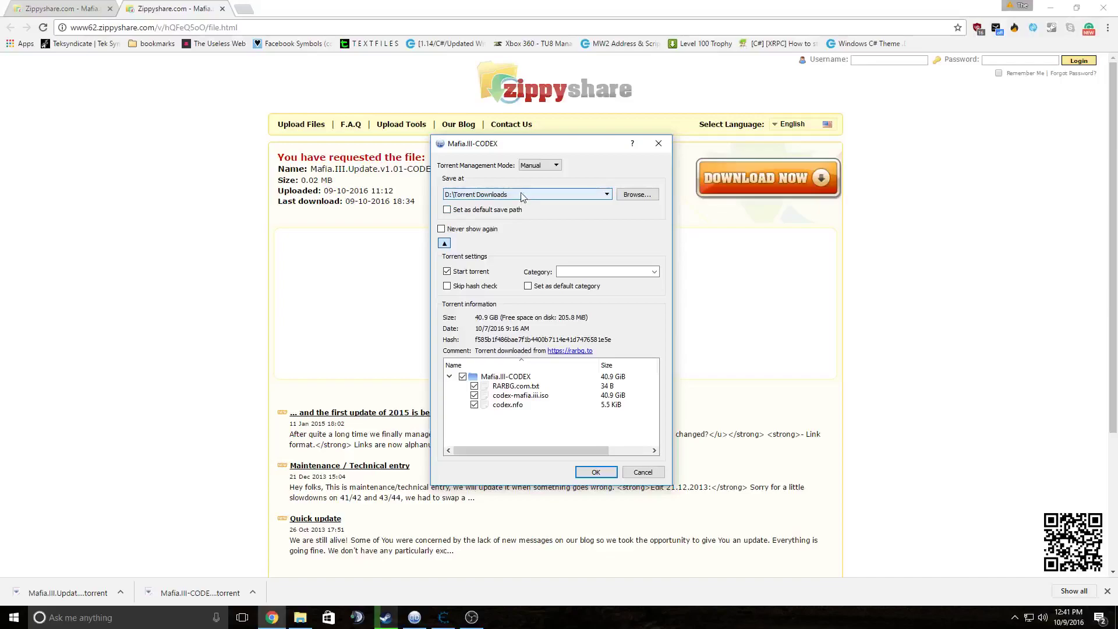
pyautogui.click(522, 197)
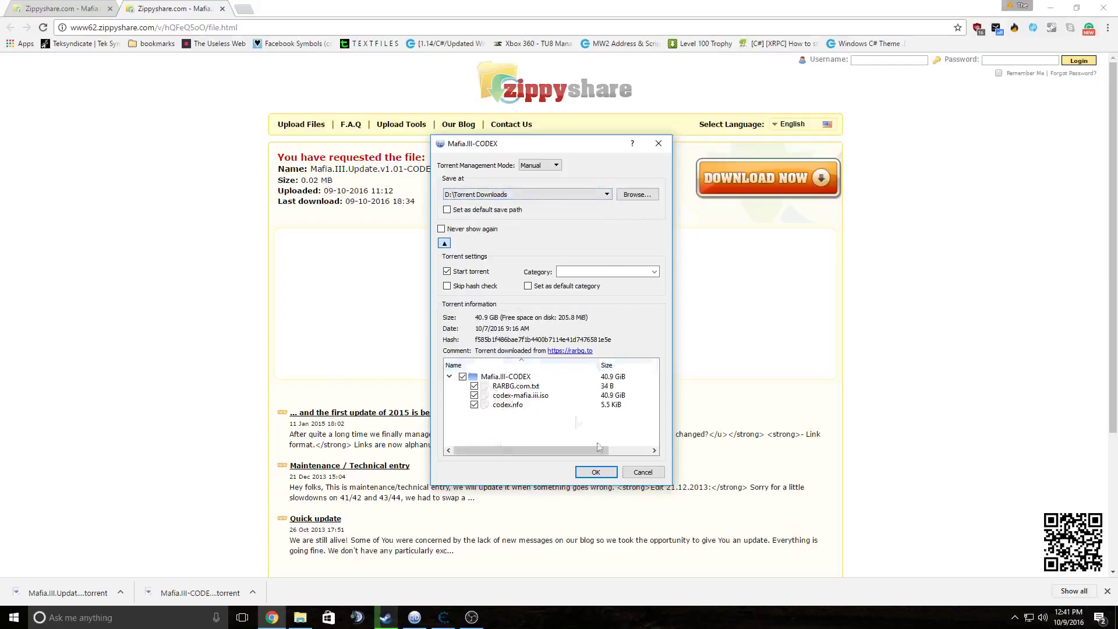
pyautogui.click(647, 475)
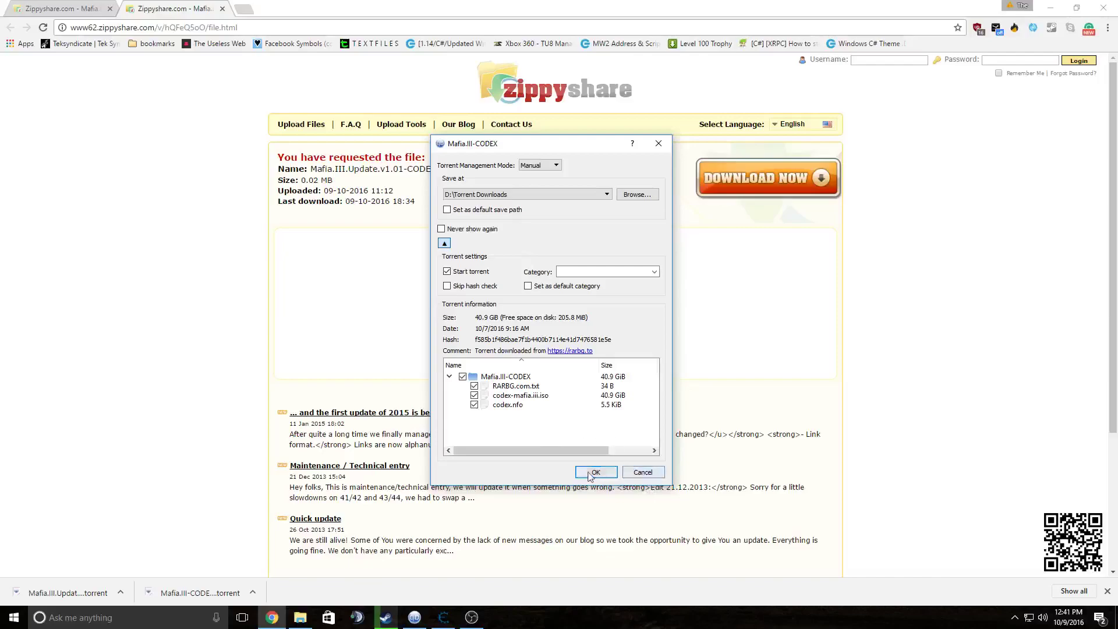
# Add the downloaded Mafia.III.Update.v1.01-CODEX torrent with D:\Torrent Downloads as its save location
pyautogui.click(650, 472)
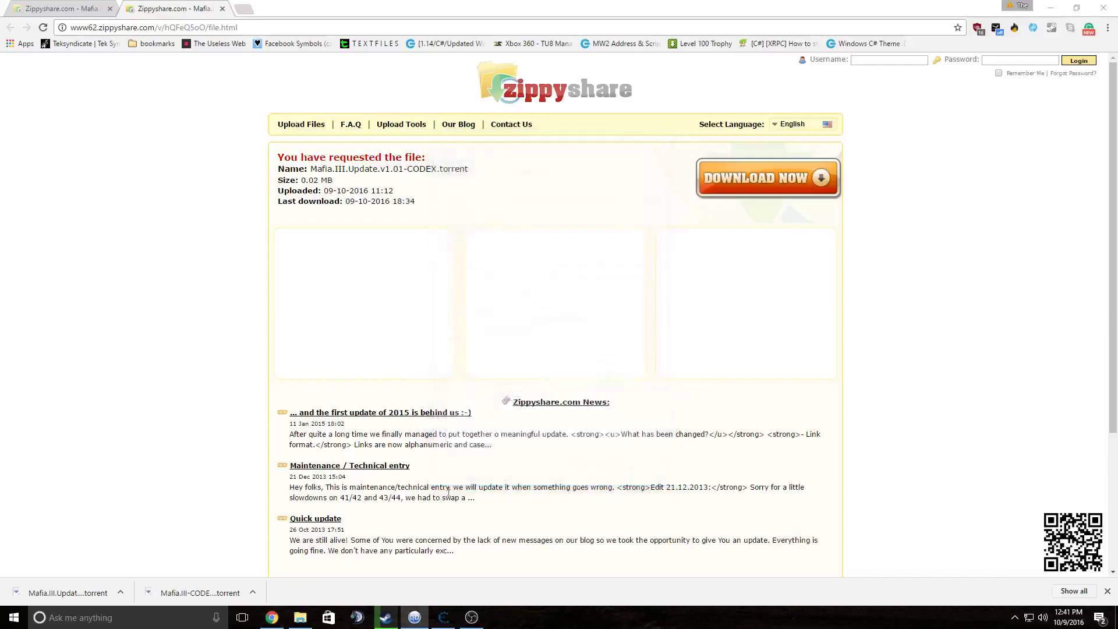
pyautogui.click(66, 597)
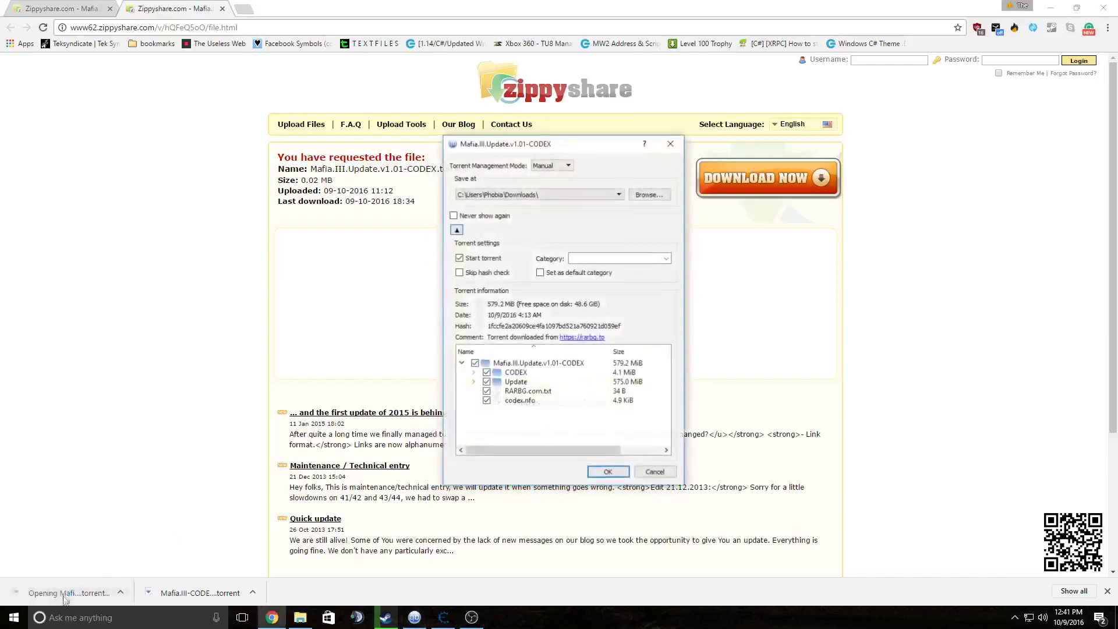
pyautogui.click(562, 196)
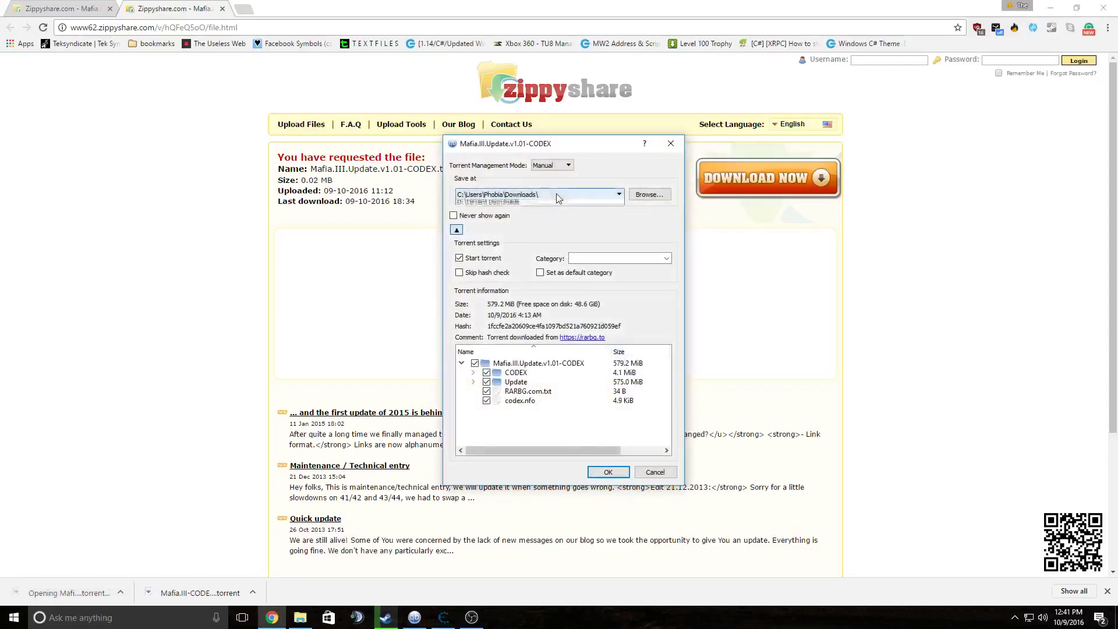
pyautogui.click(525, 221)
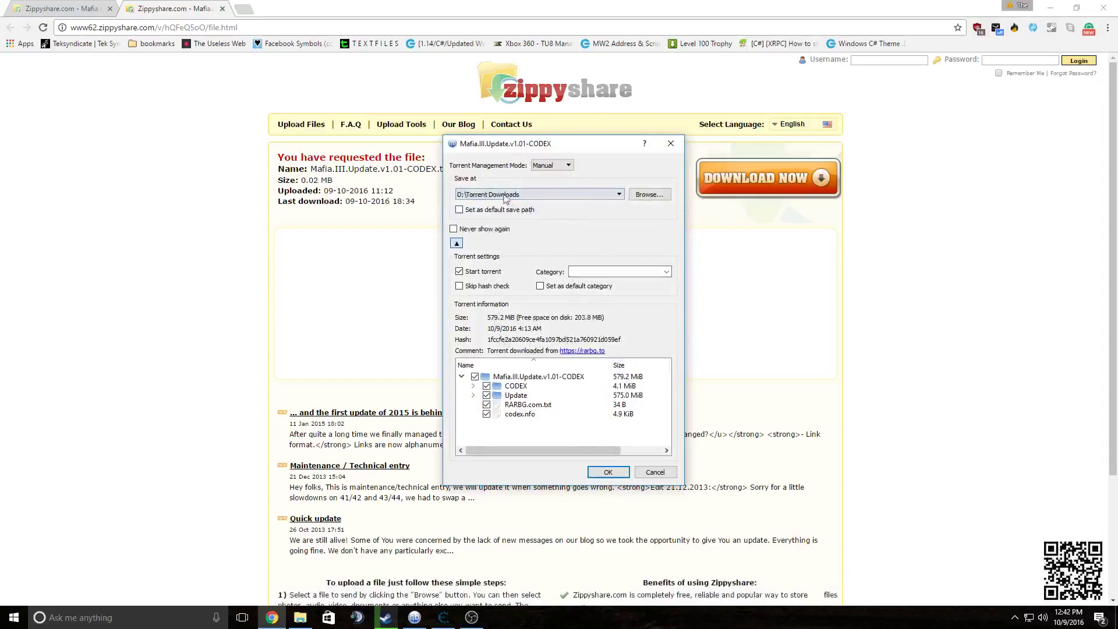
pyautogui.click(608, 471)
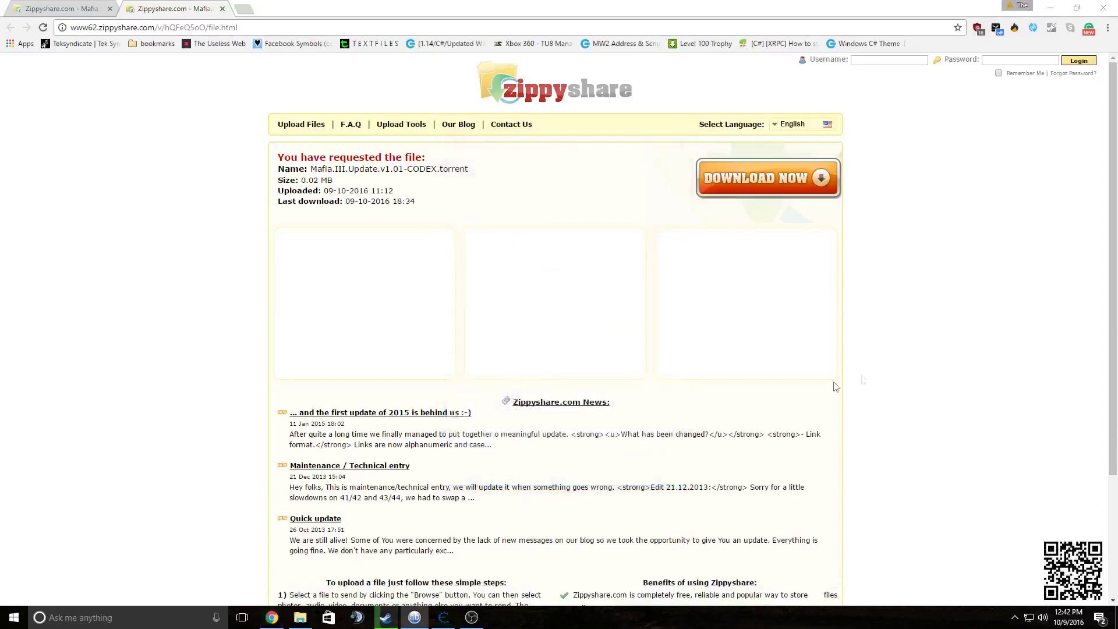
pyautogui.click(443, 617)
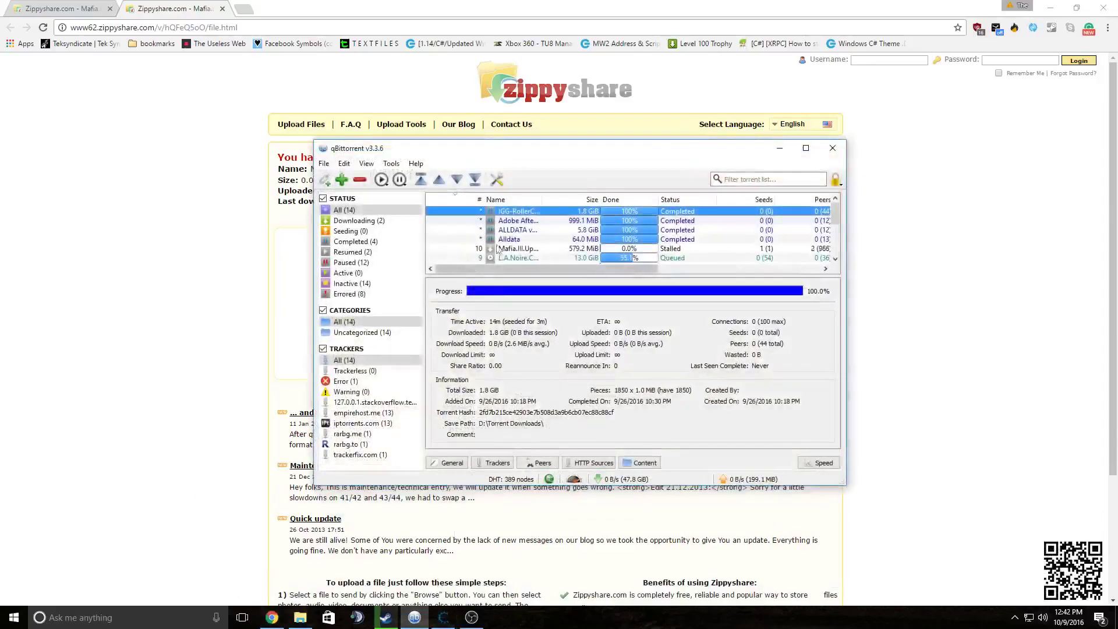
pyautogui.scroll(-1, 552, 241)
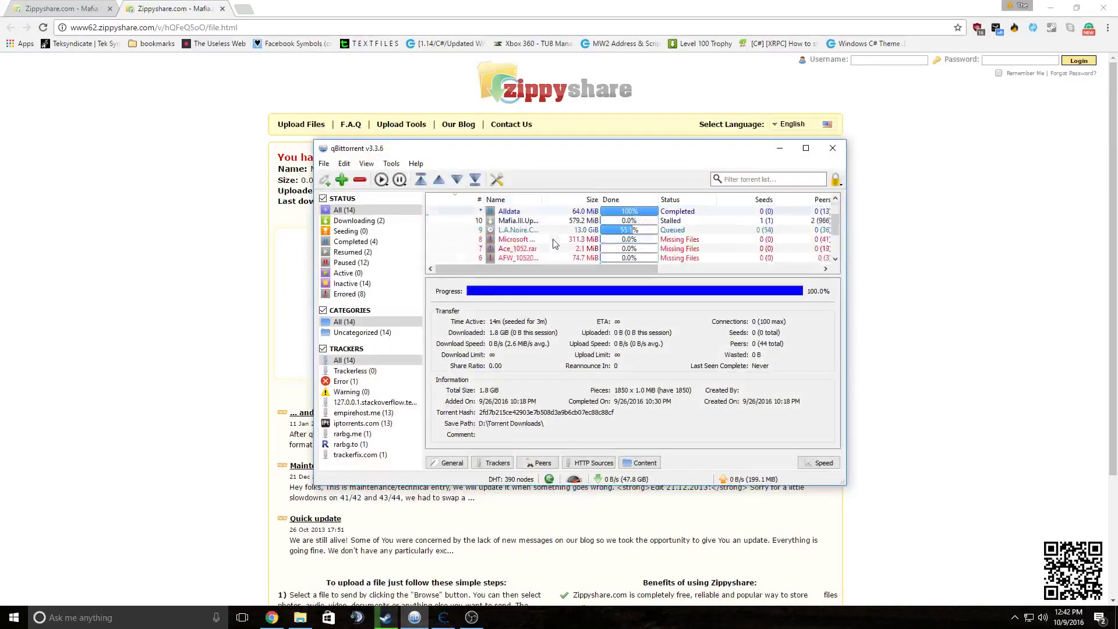
# Pause the L.A.Noire torrent so the Mafia III update downloads alone
pyautogui.click(522, 221)
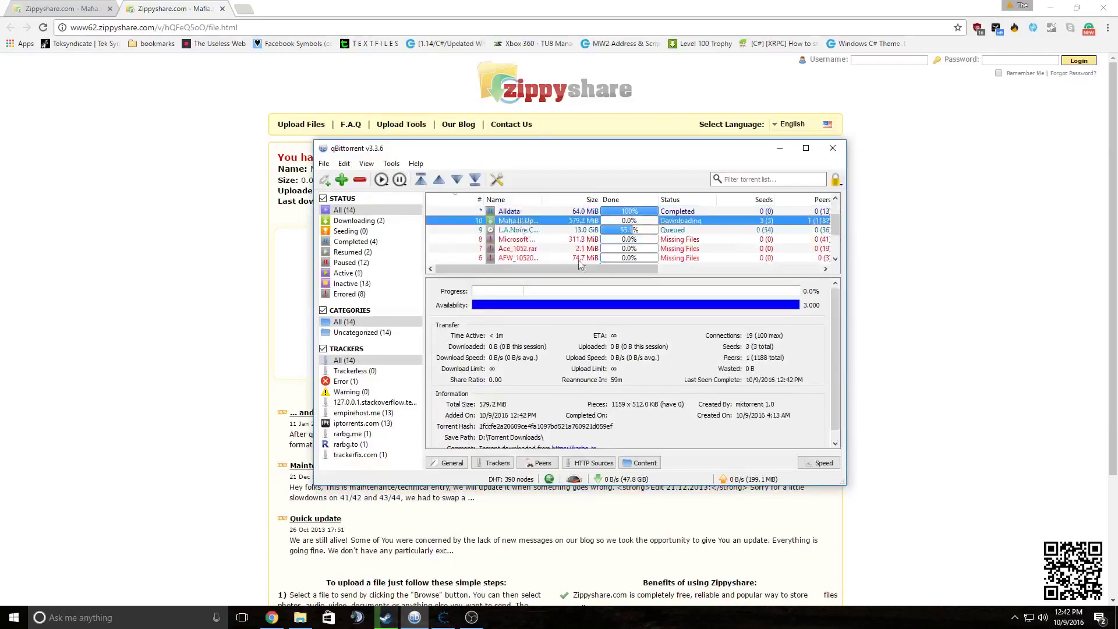
pyautogui.click(521, 230)
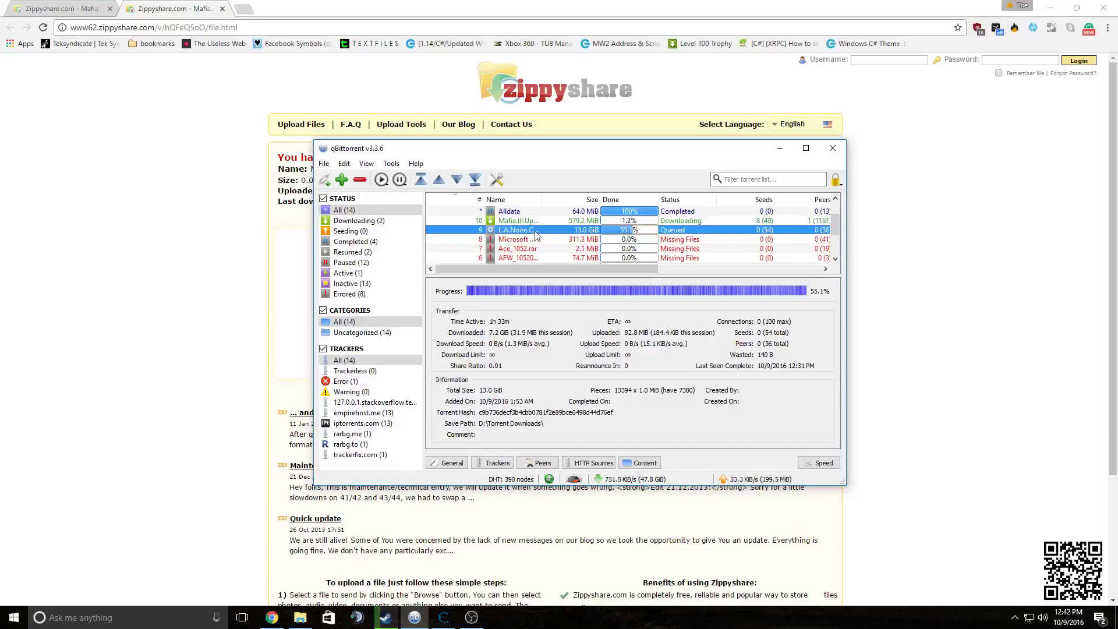
pyautogui.rightClick(536, 234)
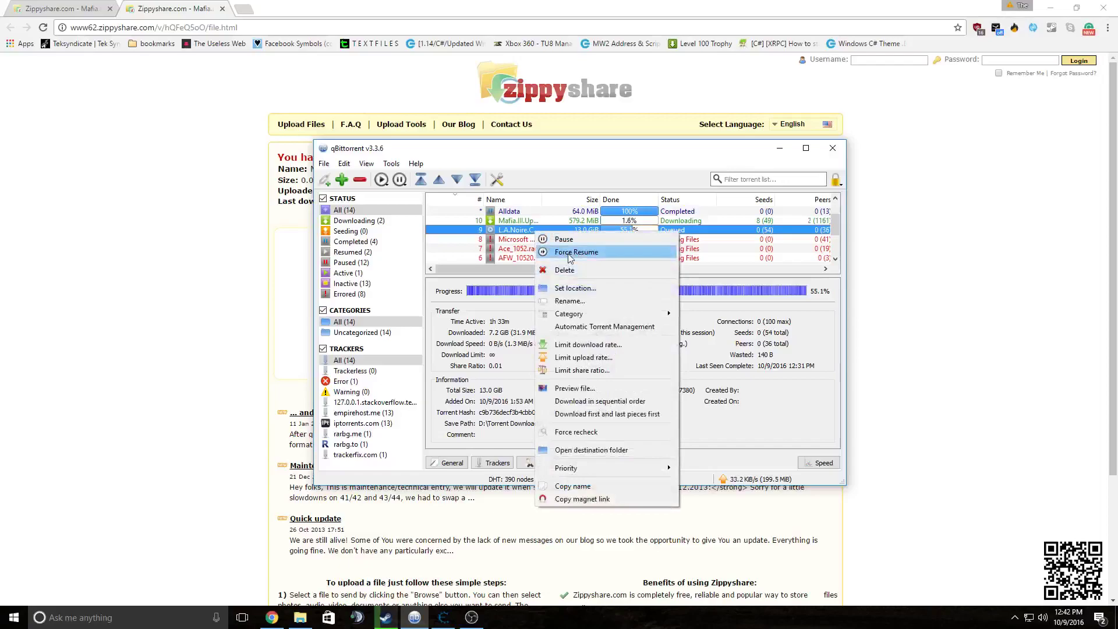
pyautogui.click(616, 221)
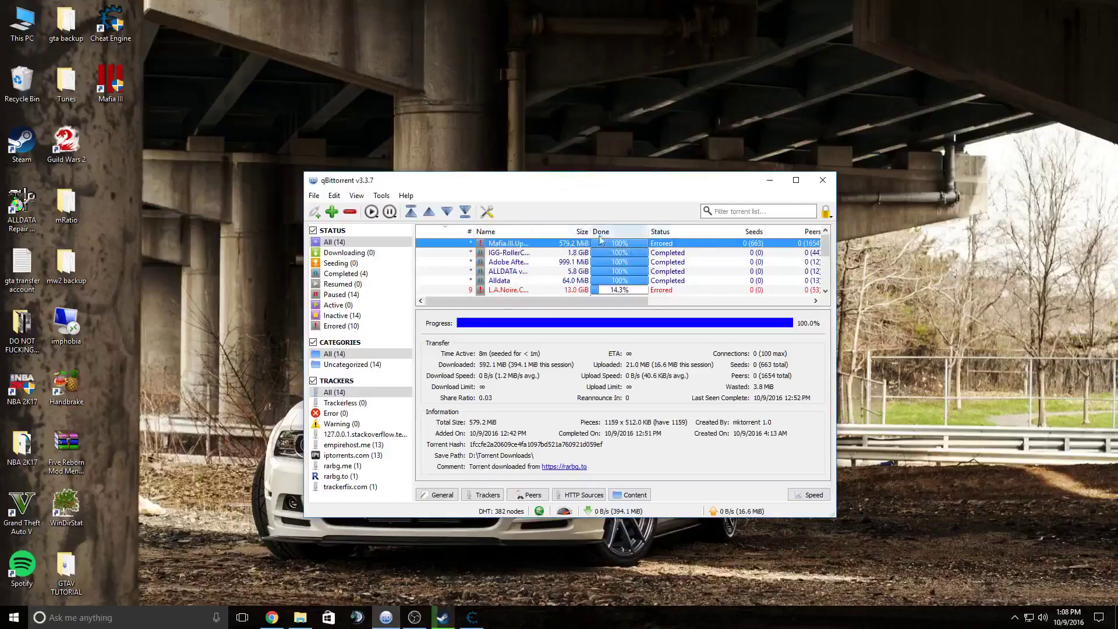
# Open the destination folder of the finished Mafia.III.Update torrent
pyautogui.rightClick(500, 245)
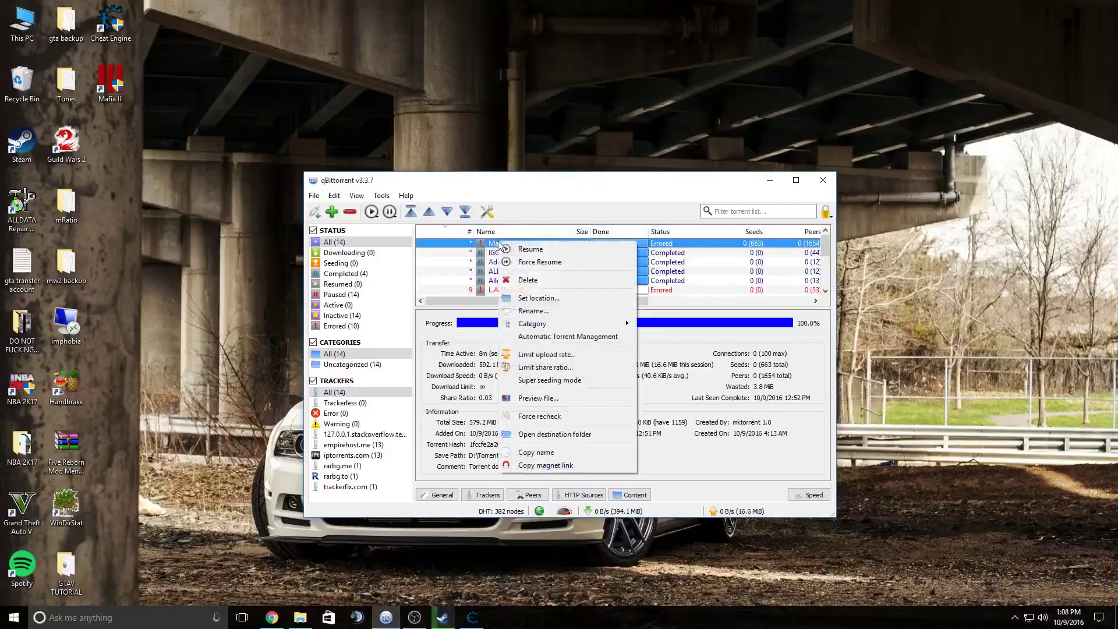
pyautogui.click(638, 203)
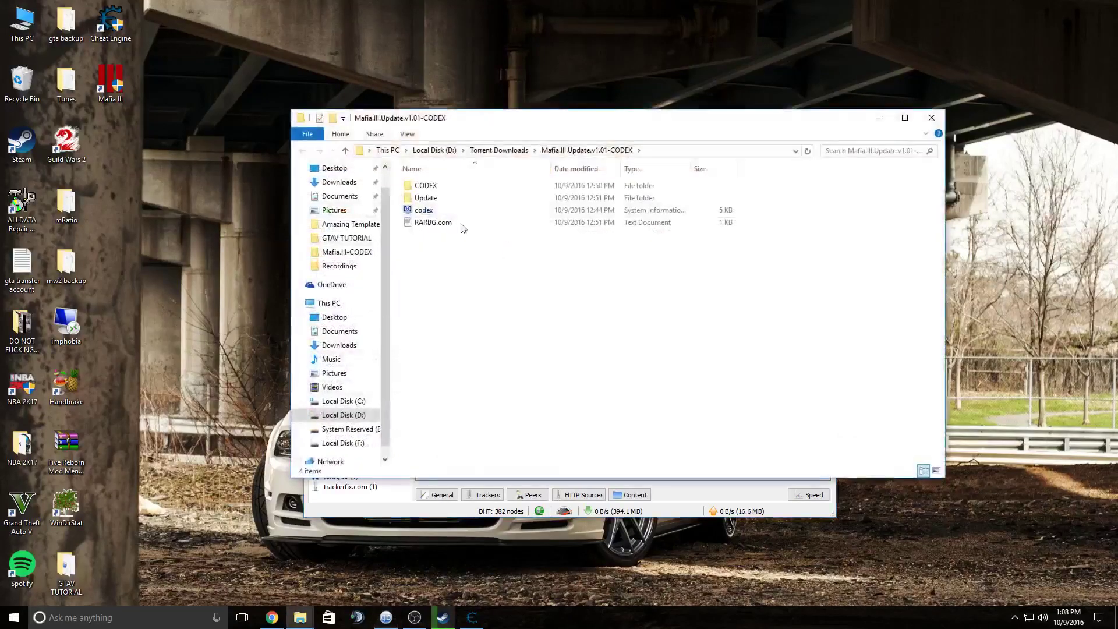
# Put the update window away and place the Mafia.III-CODEX folder window at the top-left
pyautogui.moveTo(516, 129); pyautogui.dragTo(642, 65)
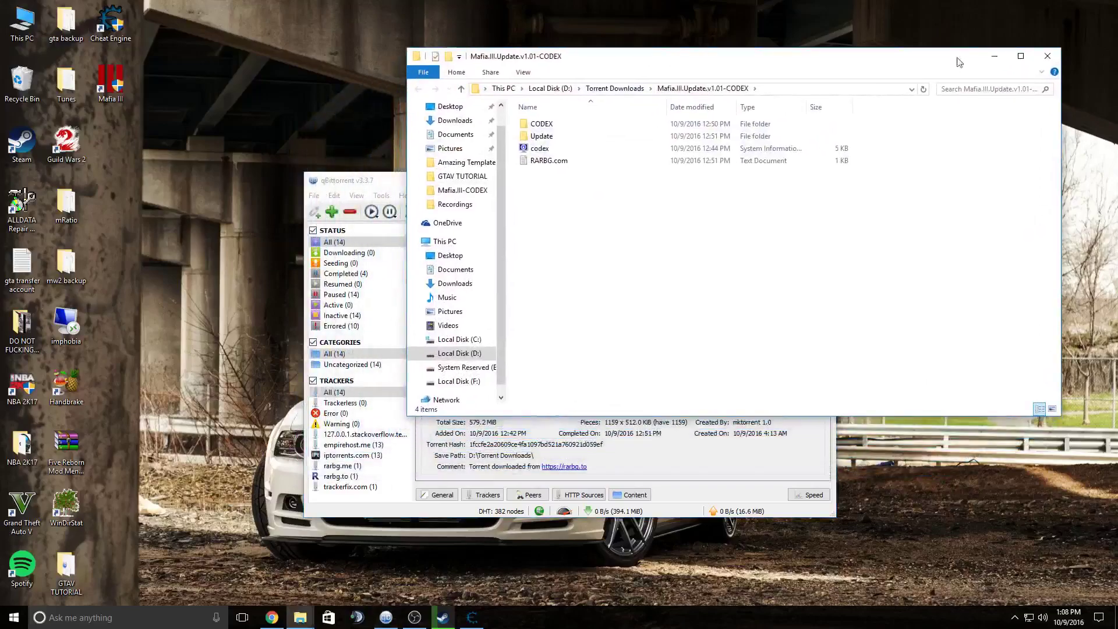
pyautogui.click(994, 56)
pyautogui.click(298, 618)
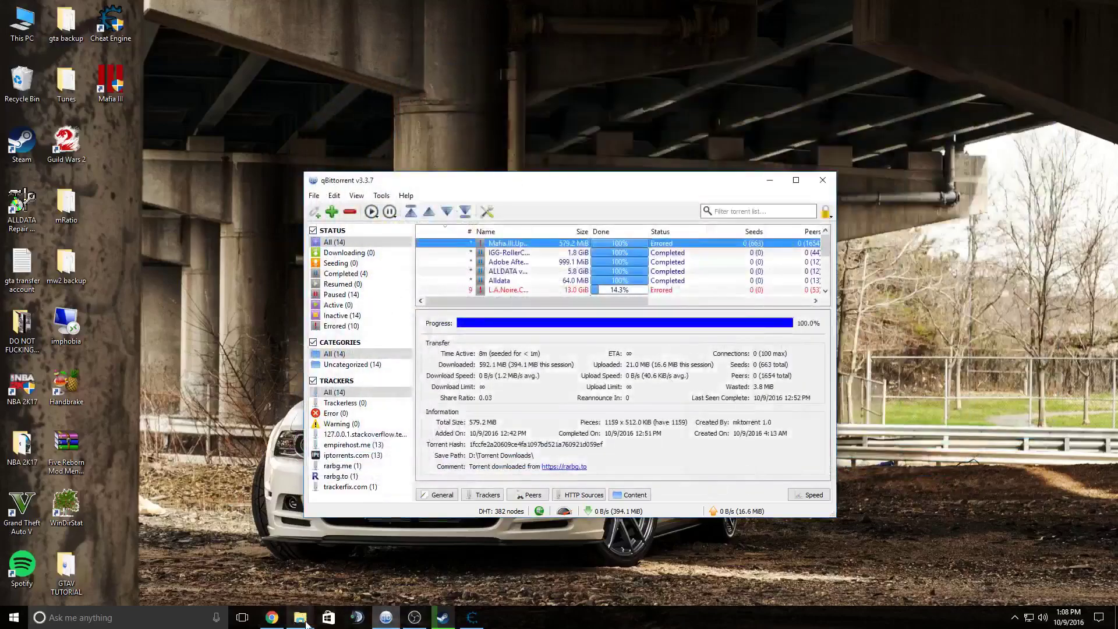
pyautogui.click(235, 569)
pyautogui.moveTo(482, 99); pyautogui.dragTo(206, 5)
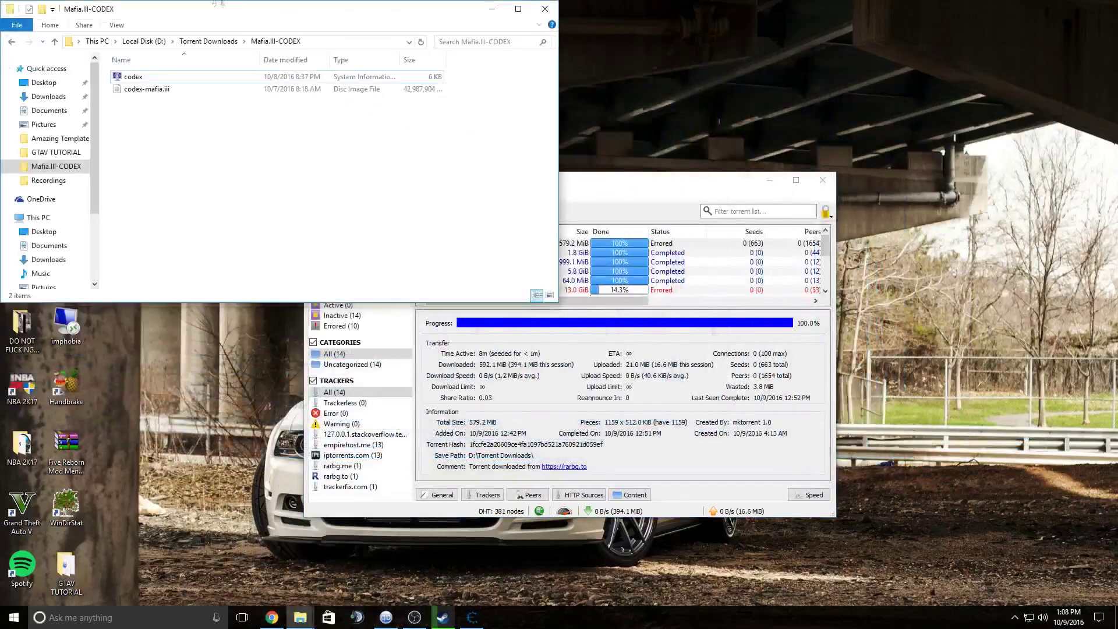
# Place the Mafia.III.Update.v1.01-CODEX window lower right and select the codex-mafia.iii disc image
pyautogui.click(300, 617)
pyautogui.click(362, 569)
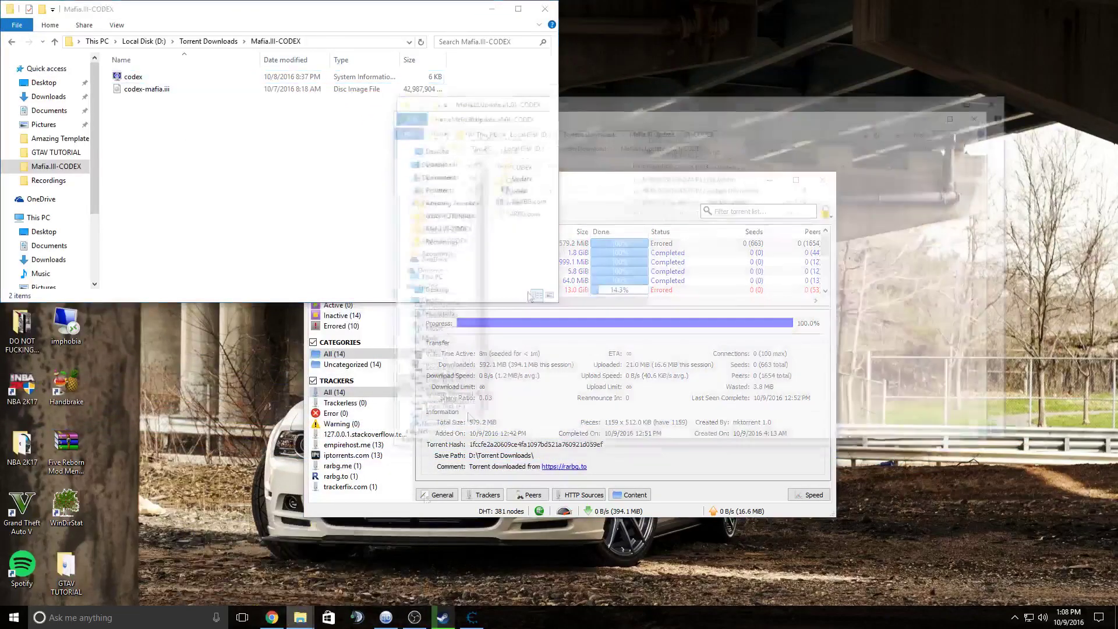
pyautogui.moveTo(633, 105)
pyautogui.mouseDown()
pyautogui.moveTo(678, 296)
pyautogui.moveTo(698, 254)
pyautogui.mouseUp()
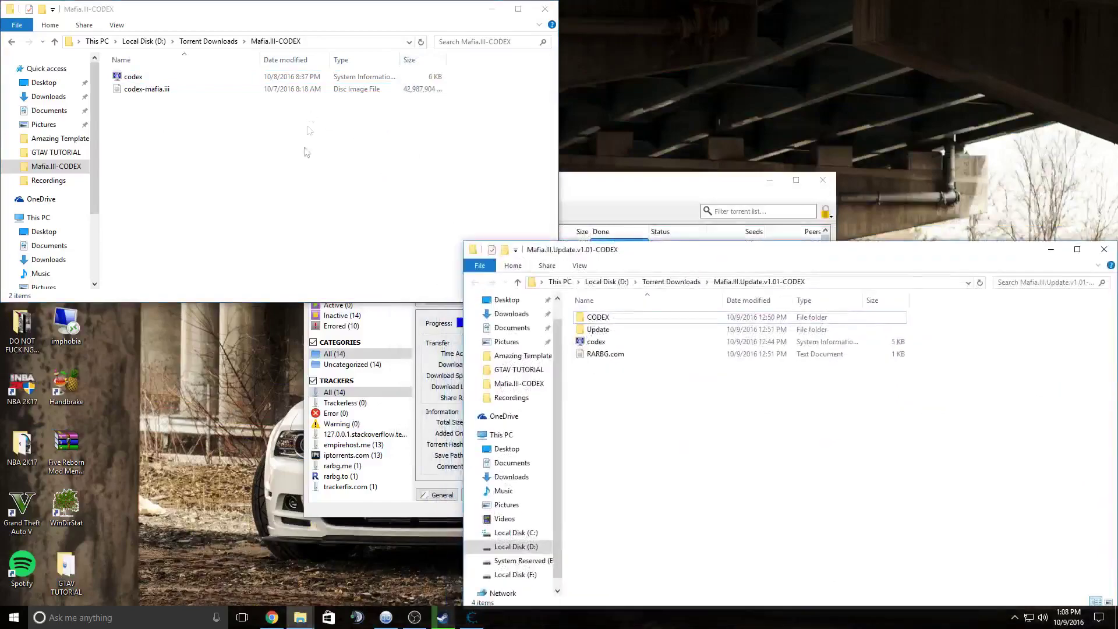
pyautogui.click(302, 177)
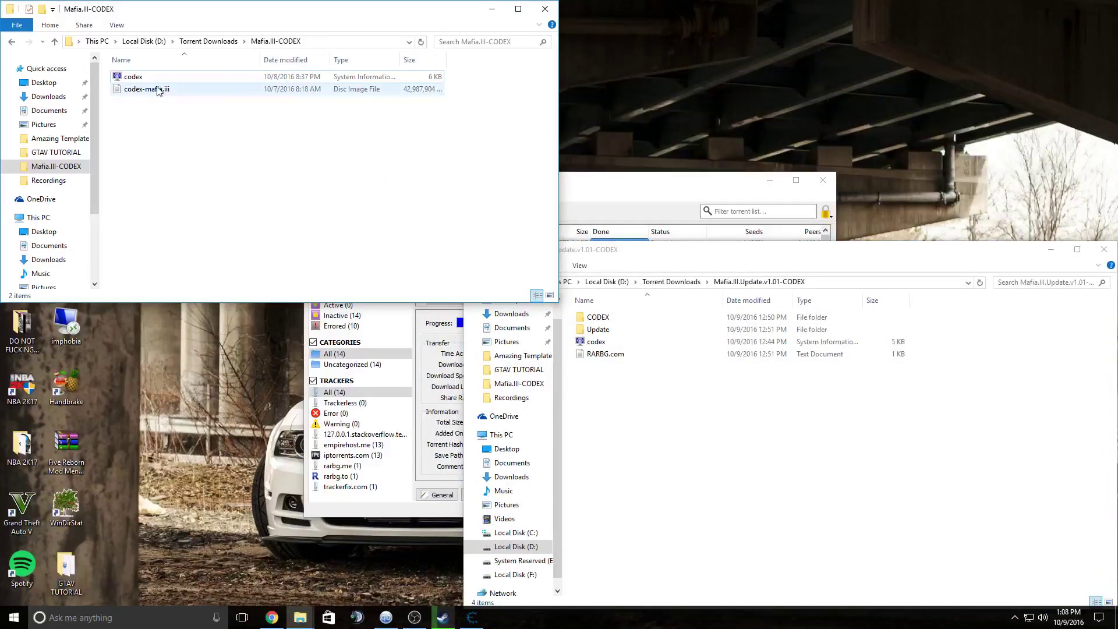
pyautogui.click(158, 92)
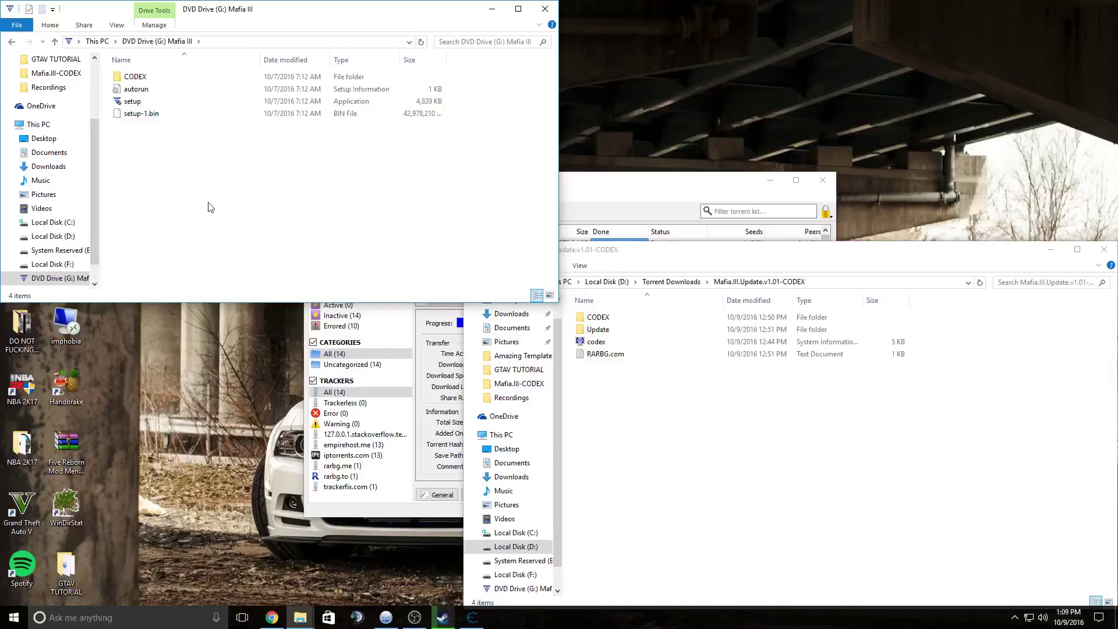
# Launch the Mafia III setup from the mounted DVD drive
pyautogui.doubleClick(148, 106)
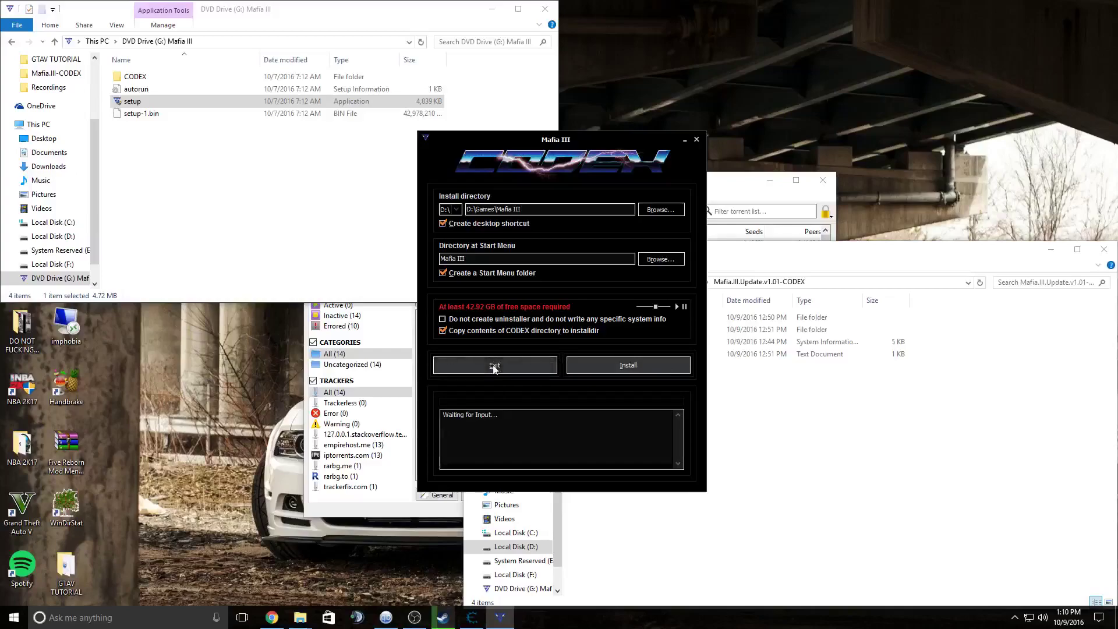
pyautogui.click(495, 367)
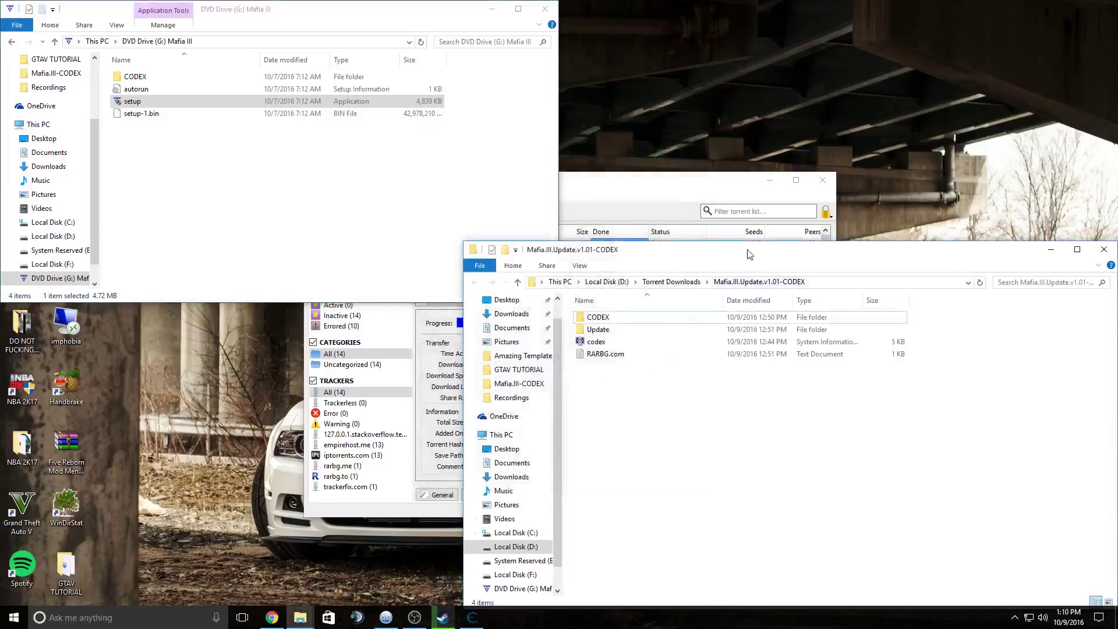
pyautogui.moveTo(750, 253); pyautogui.dragTo(533, 132)
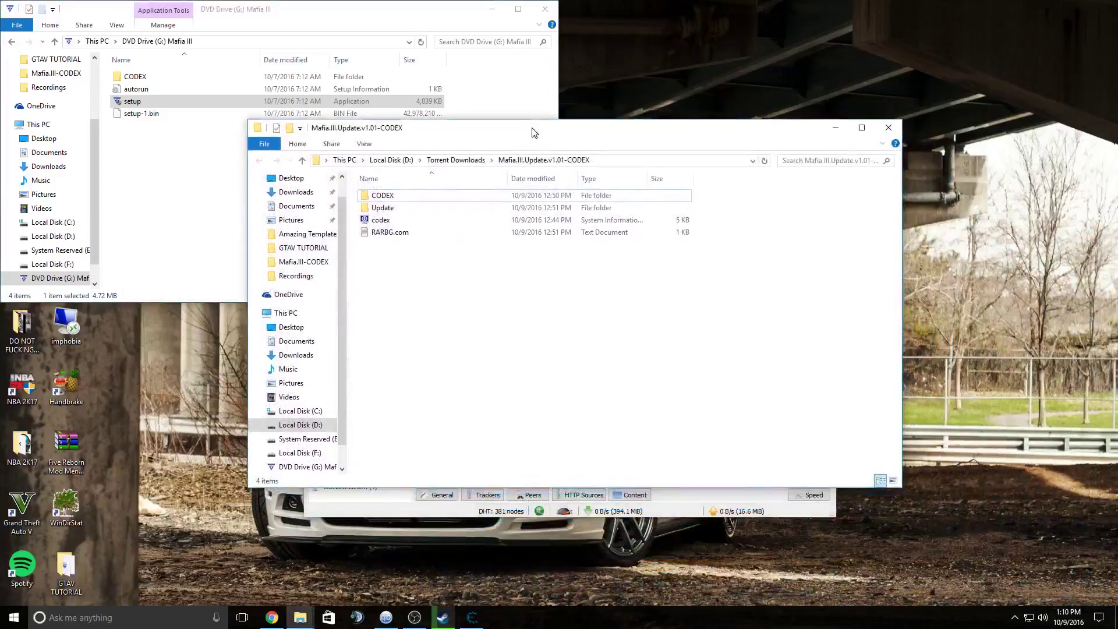
# Navigate the DVD window to Local Disk (D:) > Games > Mafia III
pyautogui.click(483, 12)
pyautogui.moveTo(343, 7)
pyautogui.mouseDown()
pyautogui.moveTo(323, 10)
pyautogui.moveTo(804, 63)
pyautogui.mouseUp()
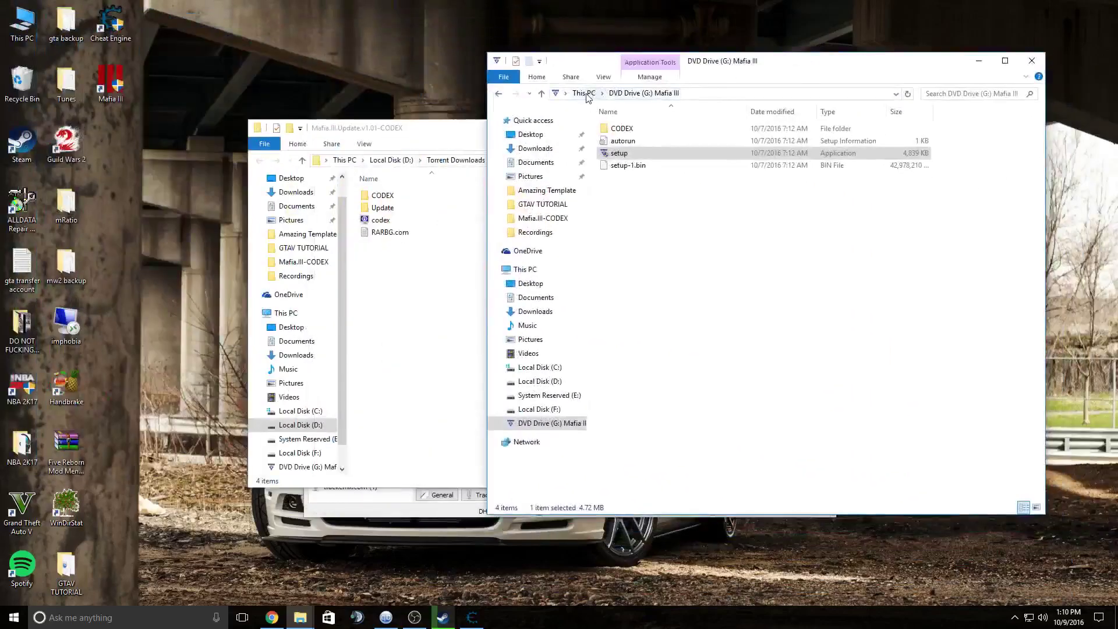
pyautogui.click(540, 381)
pyautogui.click(629, 263)
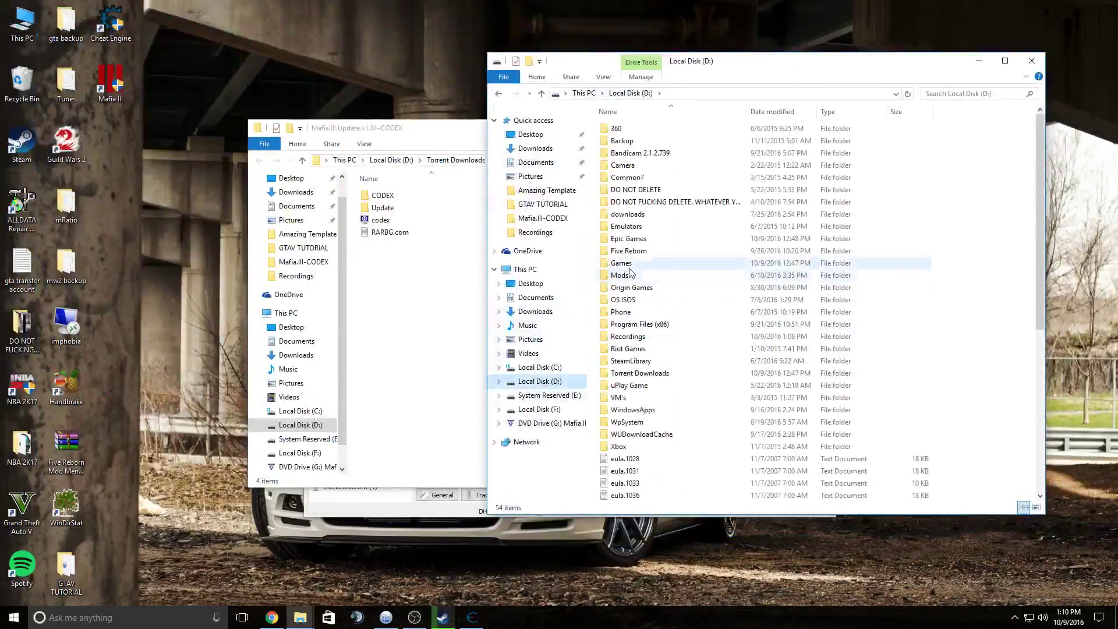
pyautogui.doubleClick(626, 263)
pyautogui.doubleClick(643, 177)
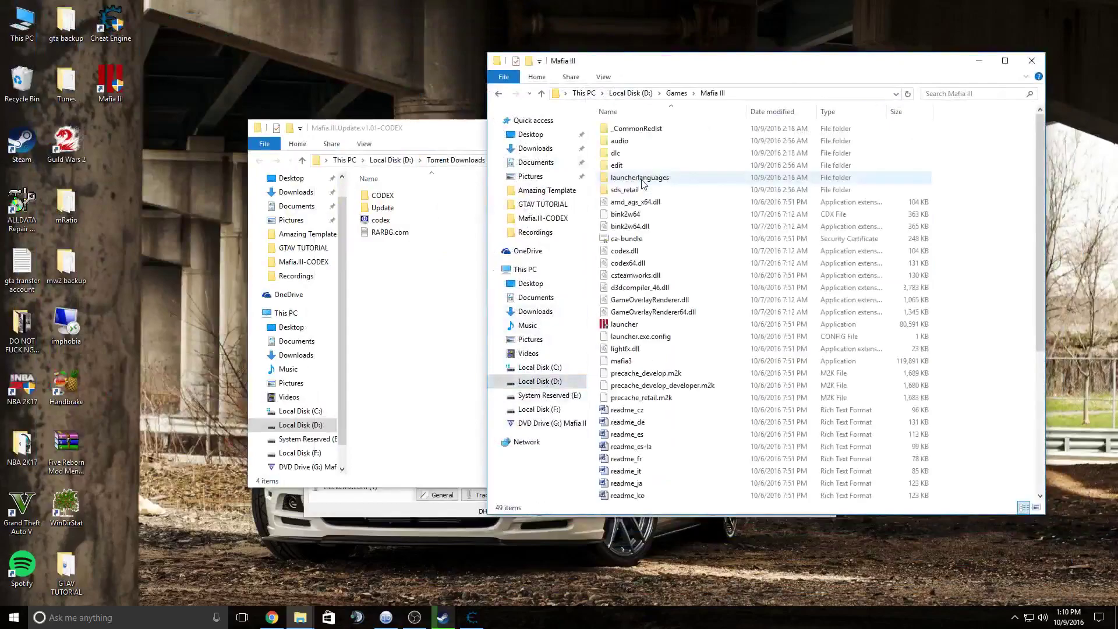
pyautogui.moveTo(725, 74); pyautogui.dragTo(756, 58)
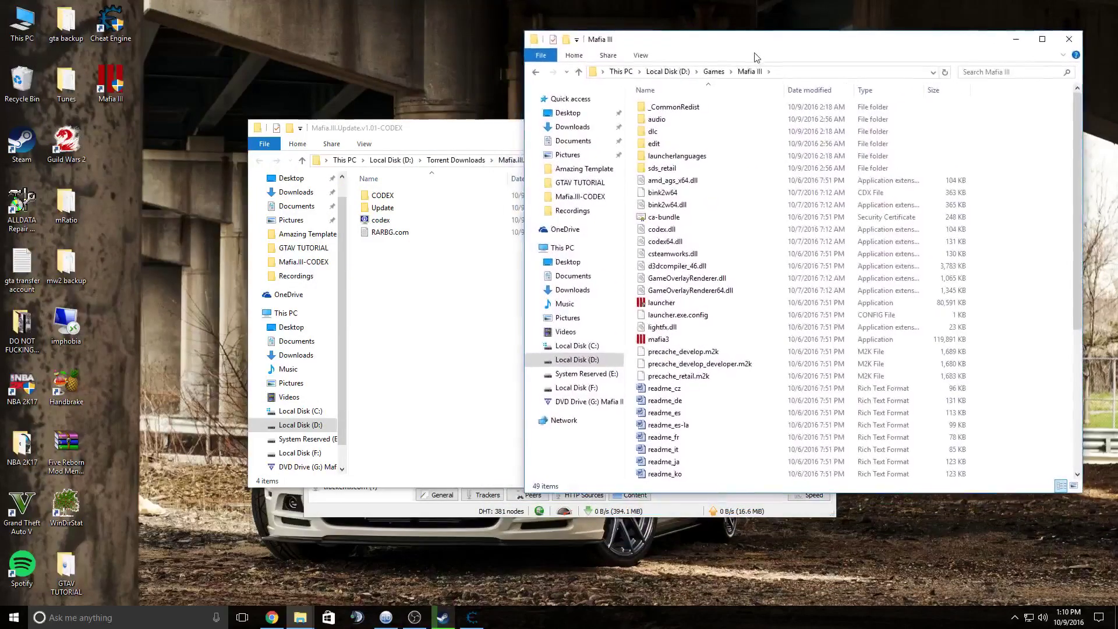
# Open the Update subfolder in the update folder window
pyautogui.click(419, 313)
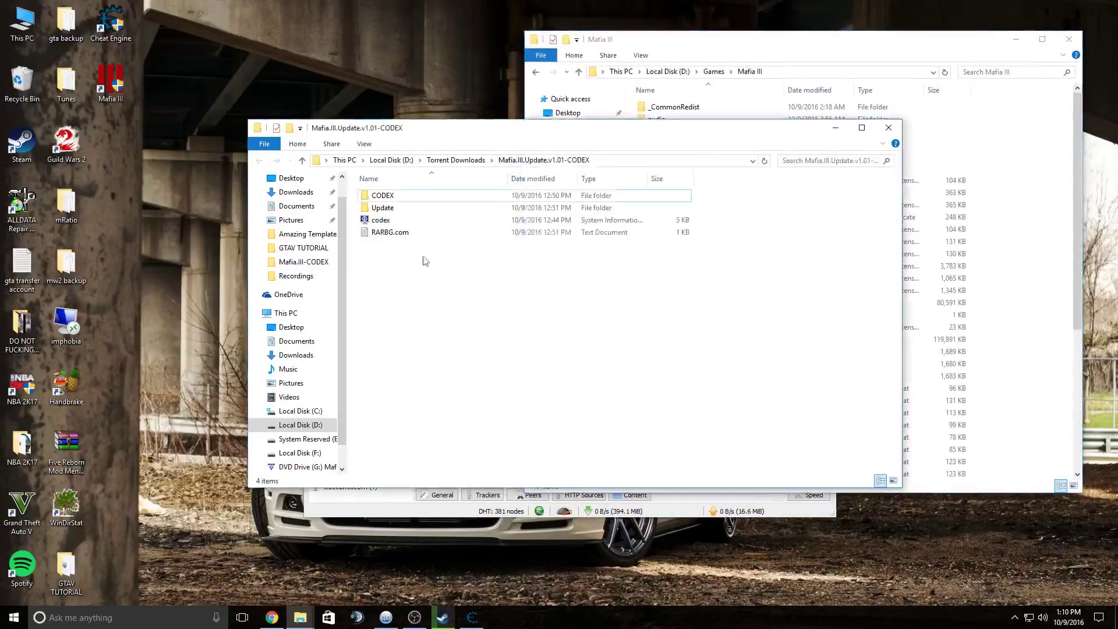
pyautogui.doubleClick(395, 207)
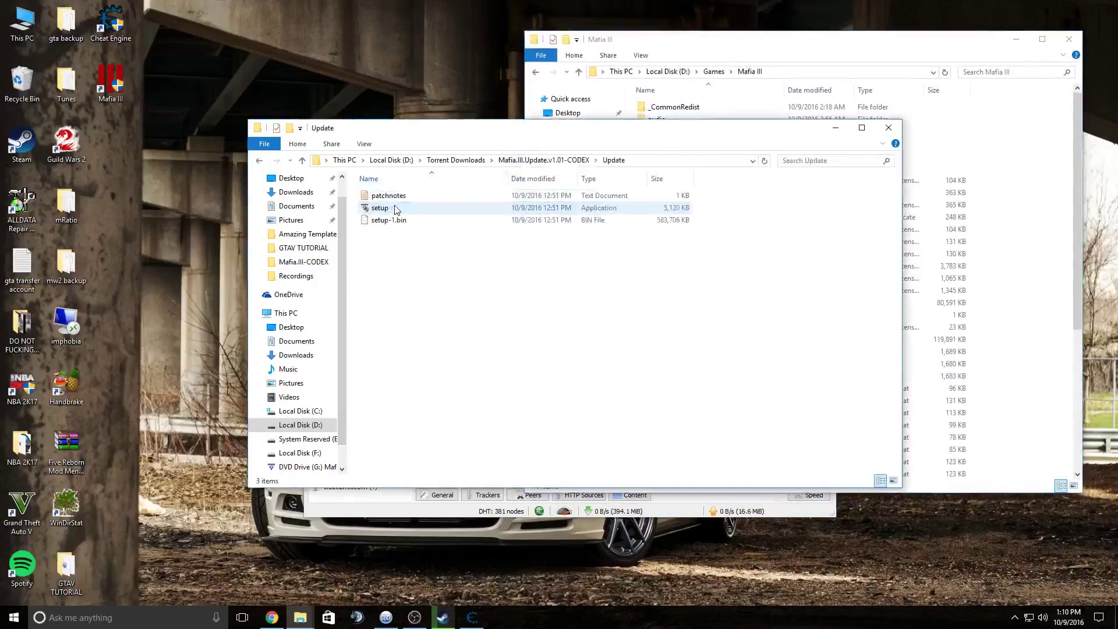
# Run the update setup with 'Copy contents of CODEX directory to installdir' ticked and install it
pyautogui.doubleClick(385, 208)
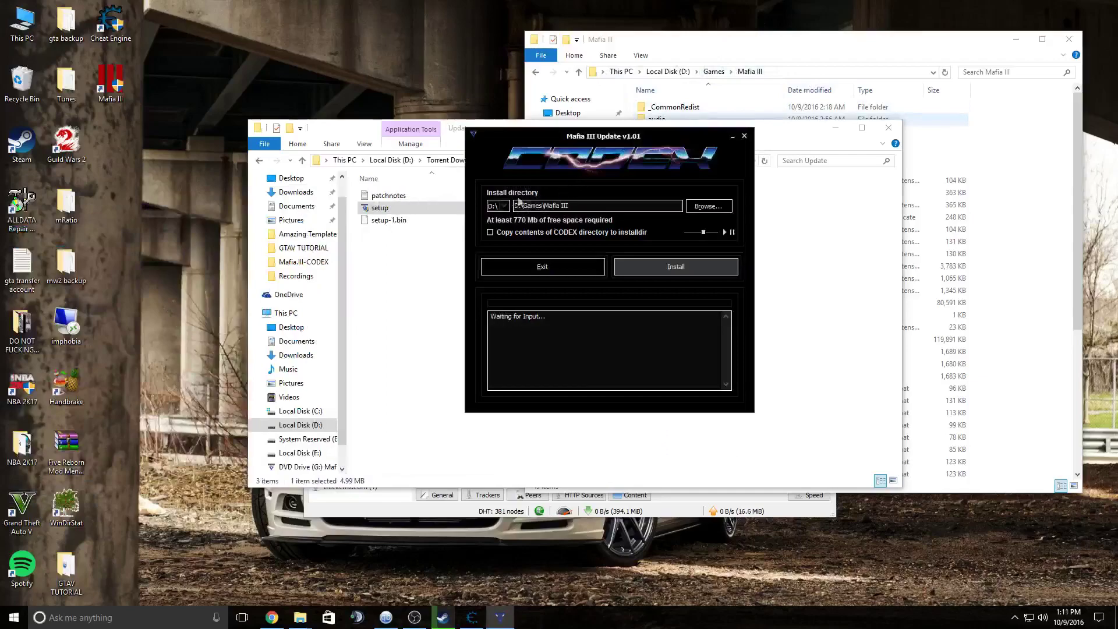
pyautogui.click(523, 236)
pyautogui.click(682, 263)
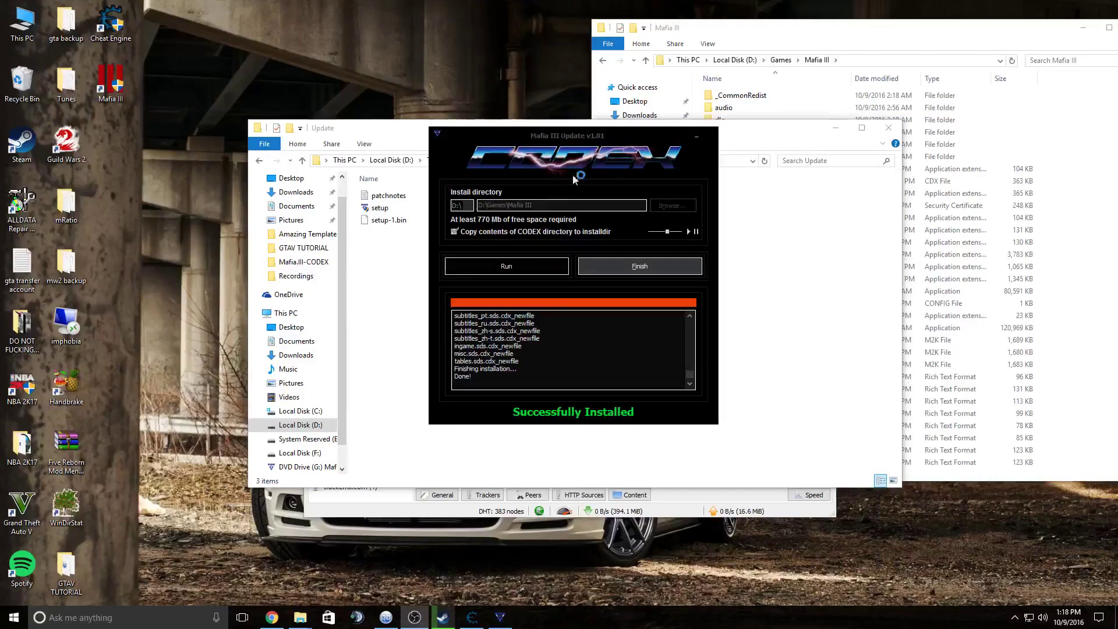
pyautogui.click(573, 135)
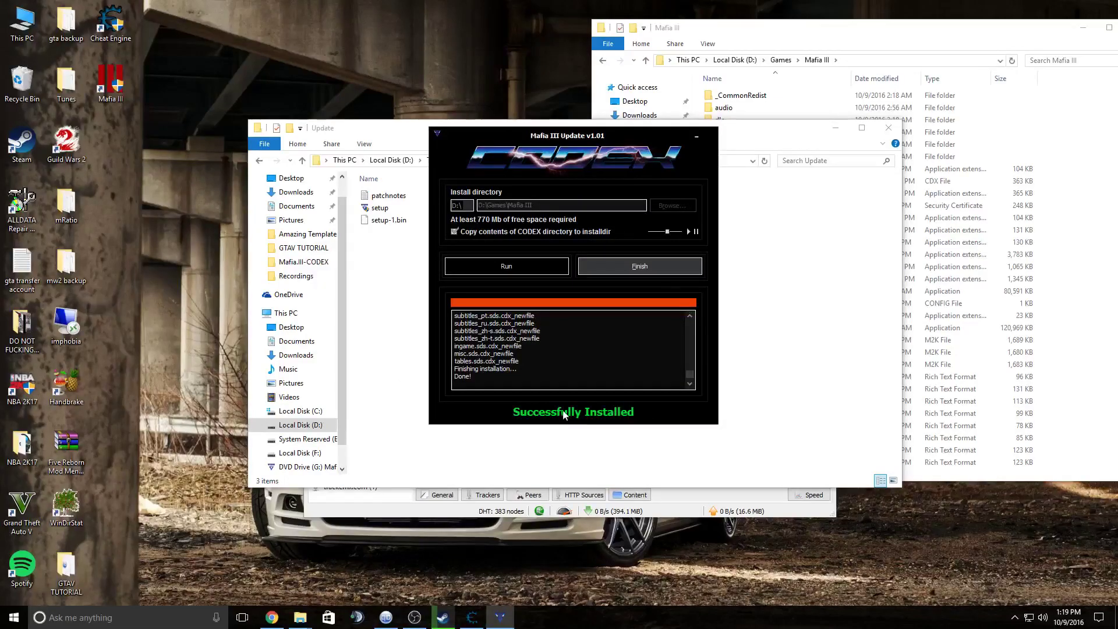
# Finish the updater, launch Mafia III from the desktop icon and open the launcher's Options
pyautogui.click(638, 270)
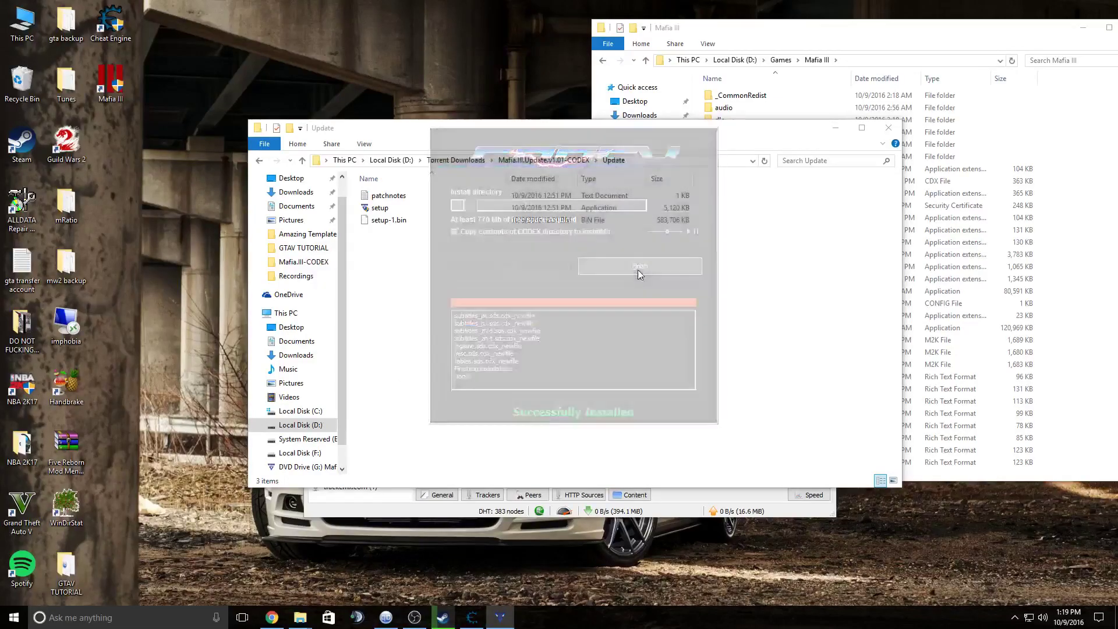
pyautogui.moveTo(828, 42); pyautogui.dragTo(572, 86)
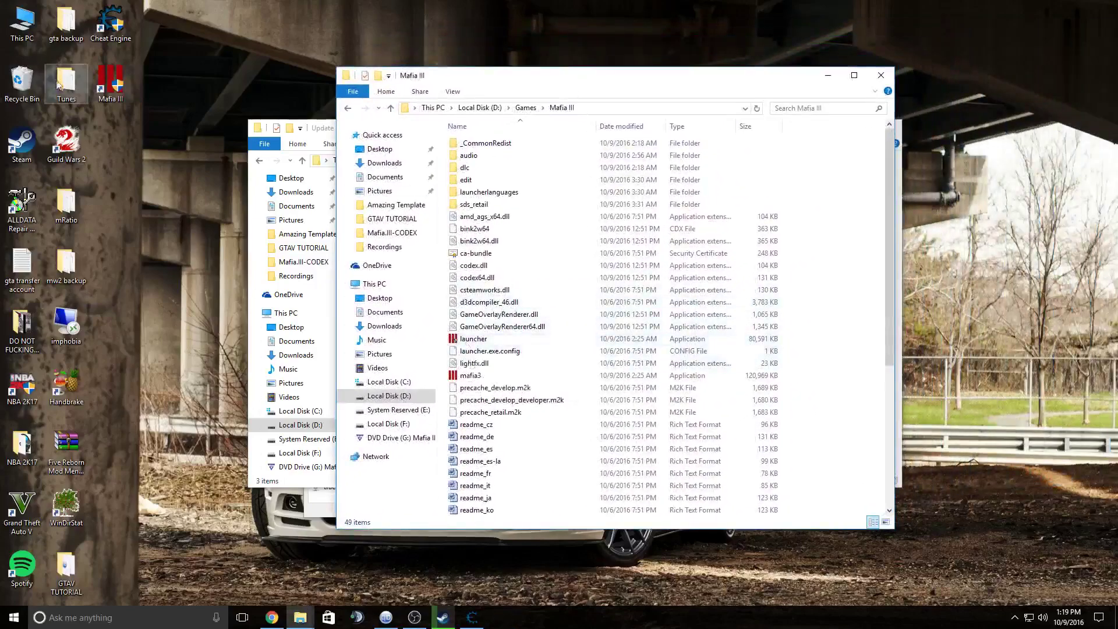
pyautogui.doubleClick(103, 86)
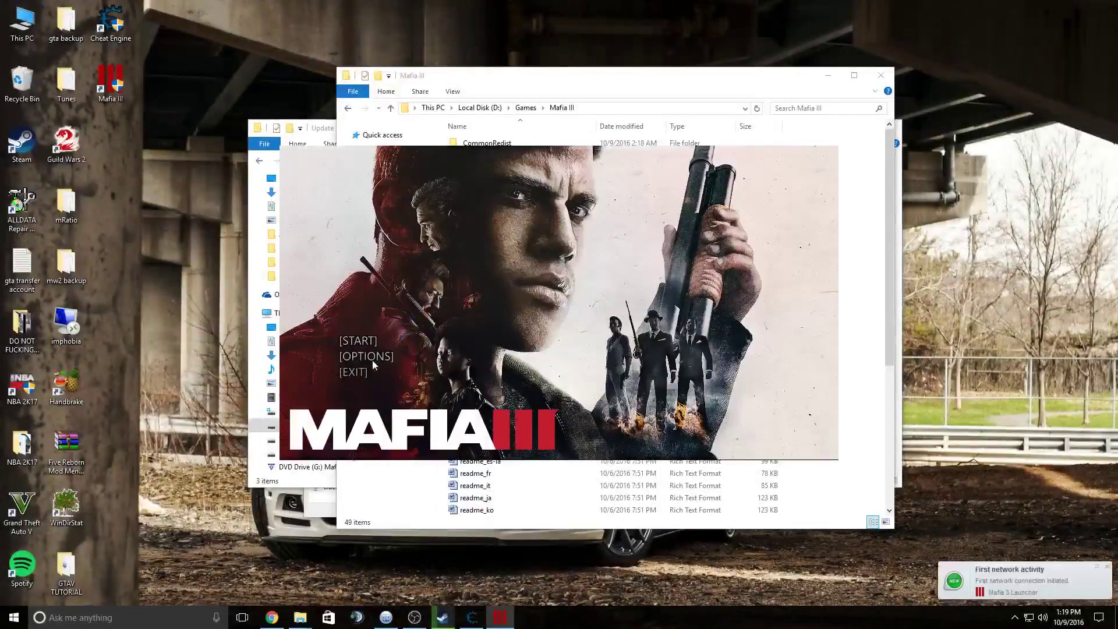
pyautogui.click(373, 362)
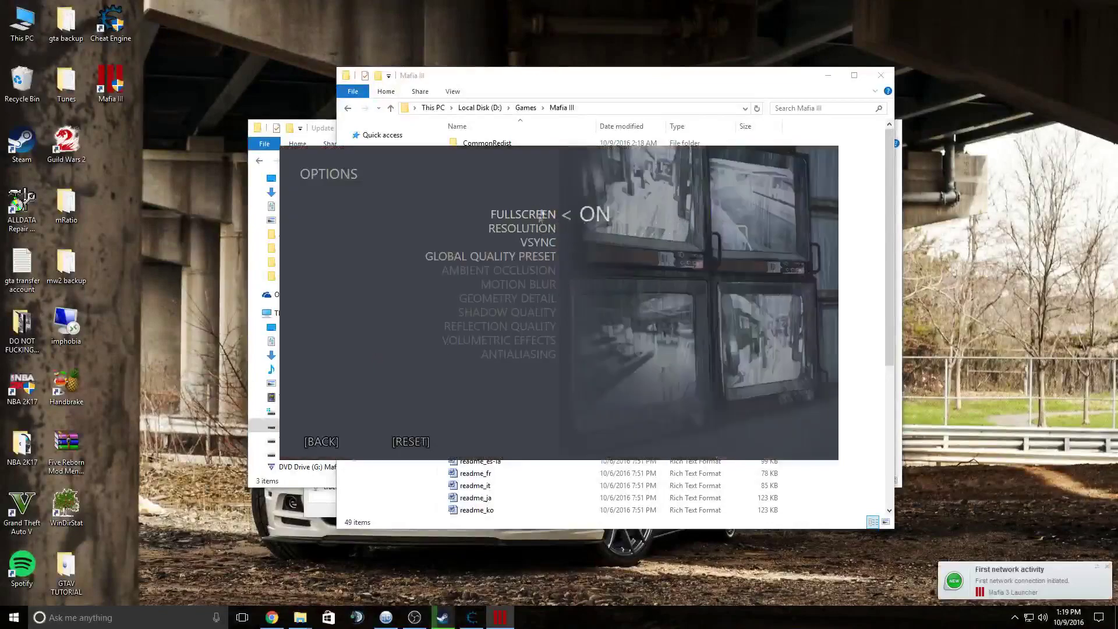
# Cycle the launcher's resolution from Automatic to 1920 x 1080 and return to the main menu
pyautogui.click(569, 227)
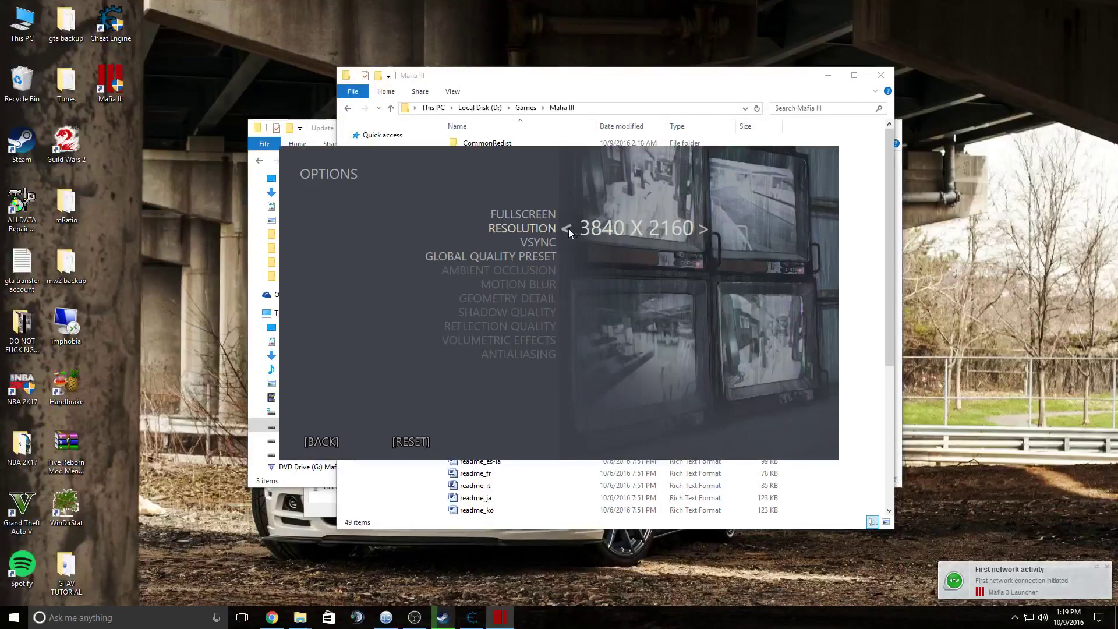
pyautogui.click(569, 228)
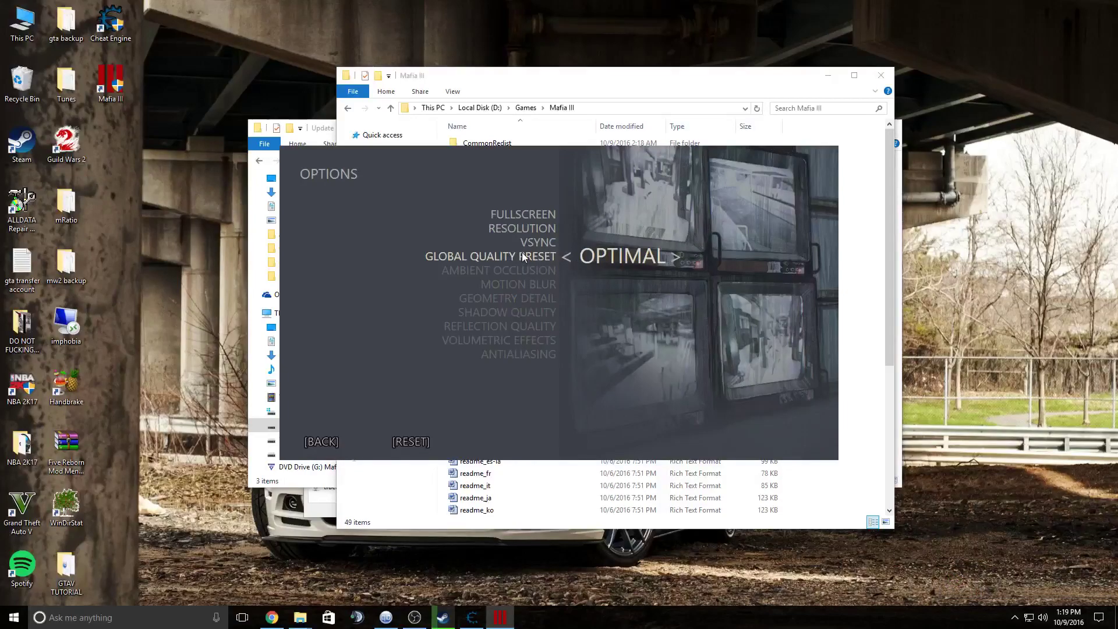
pyautogui.click(328, 441)
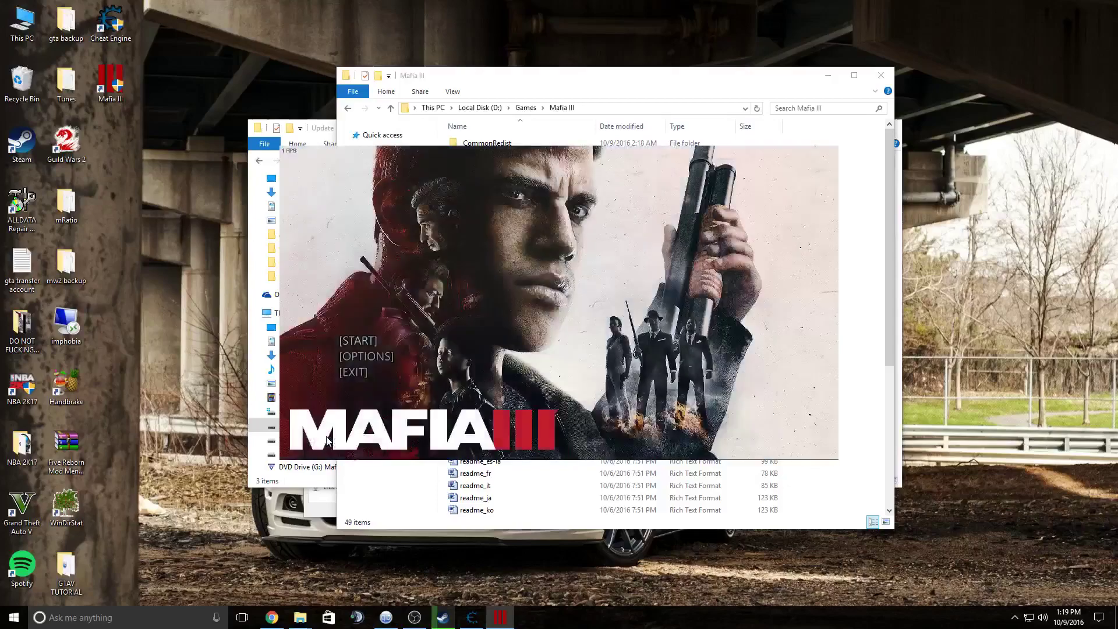